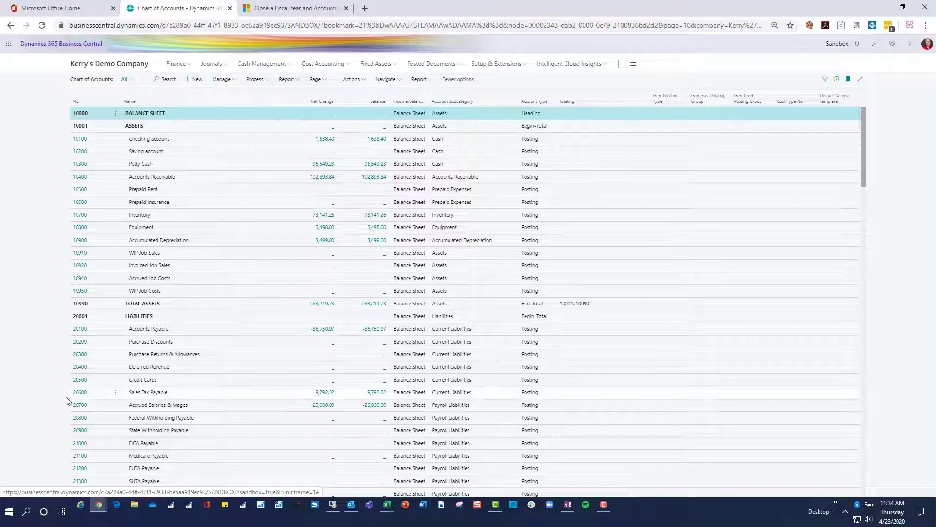
# - View the general ledger entries behind the Retained Earnings net change in the chart of accounts
pyautogui.press('pagedown')
pyautogui.press('pagedown')
pyautogui.press('pagedown')
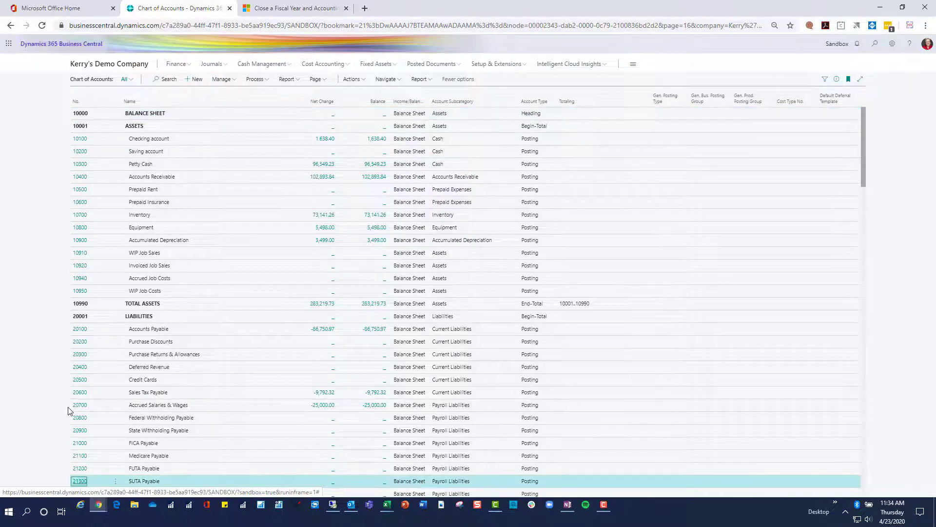
pyautogui.click(329, 229)
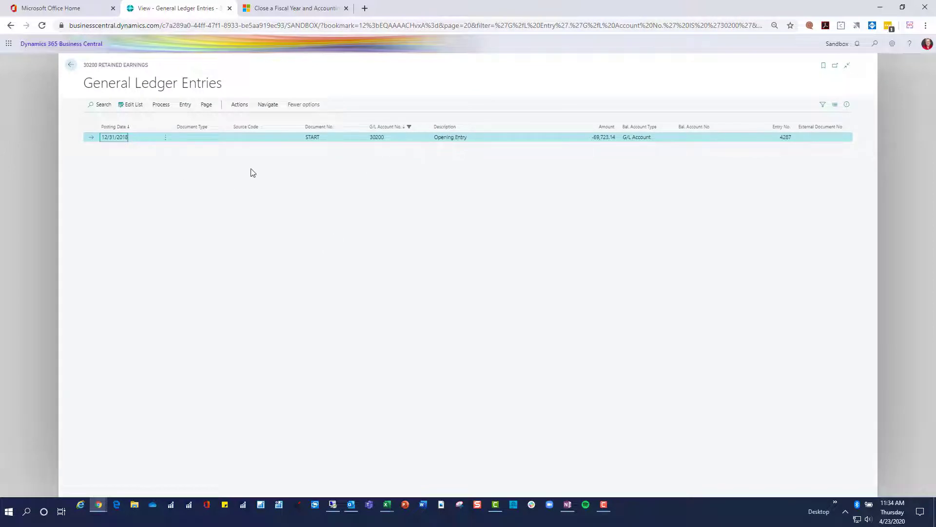
pyautogui.click(72, 65)
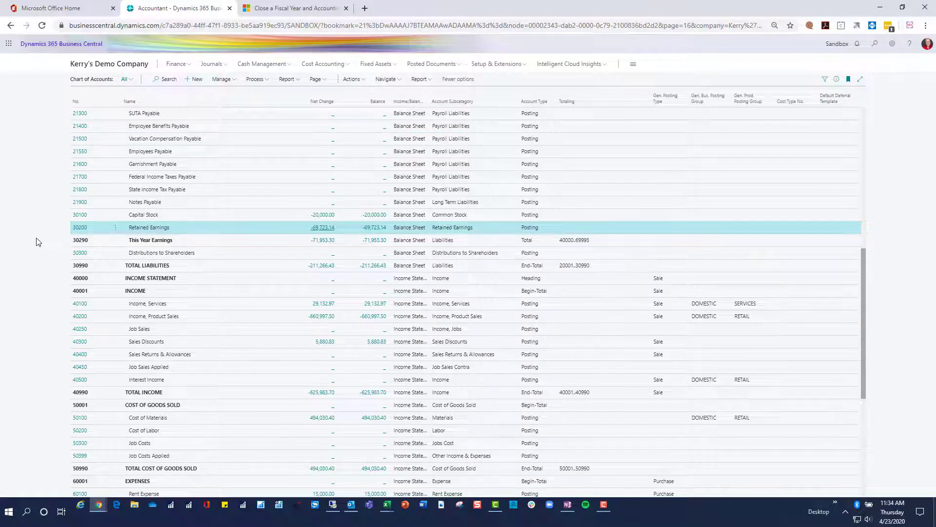
# - Examine each general ledger entry behind the Advertising Expense net change in the chart of accounts
pyautogui.press('pagedown')
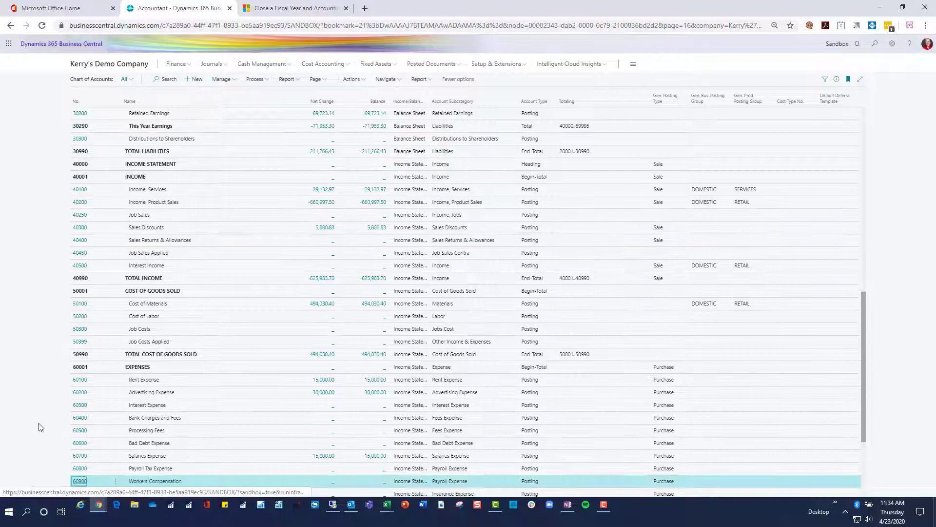
pyautogui.click(327, 394)
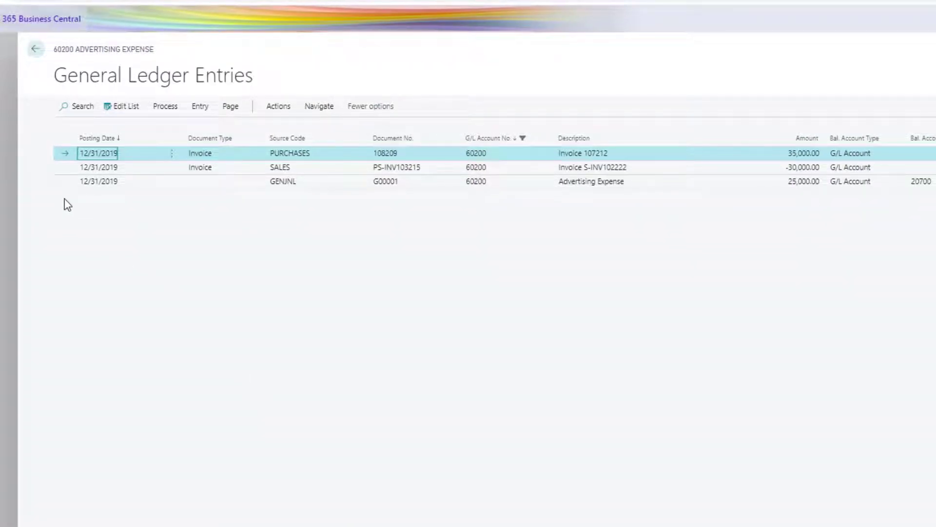
pyautogui.click(58, 184)
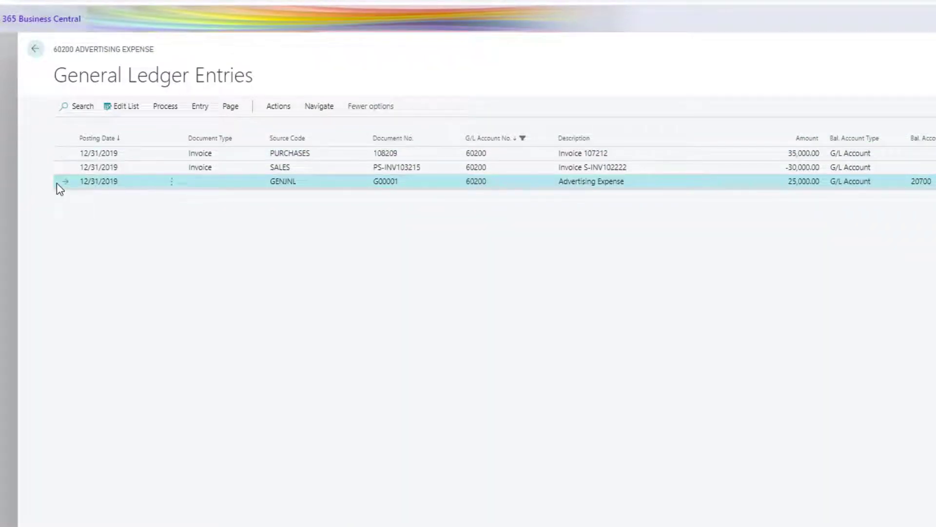
pyautogui.click(60, 168)
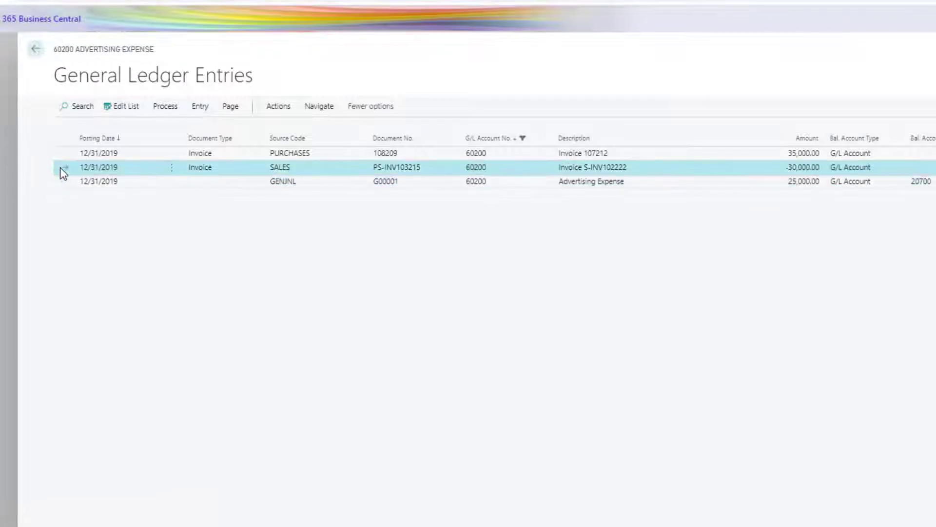
pyautogui.click(61, 153)
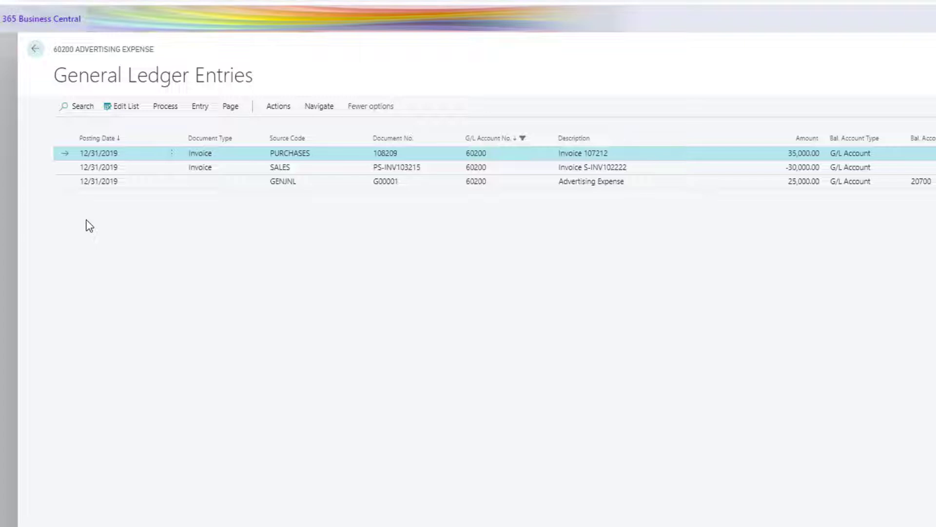
pyautogui.click(35, 49)
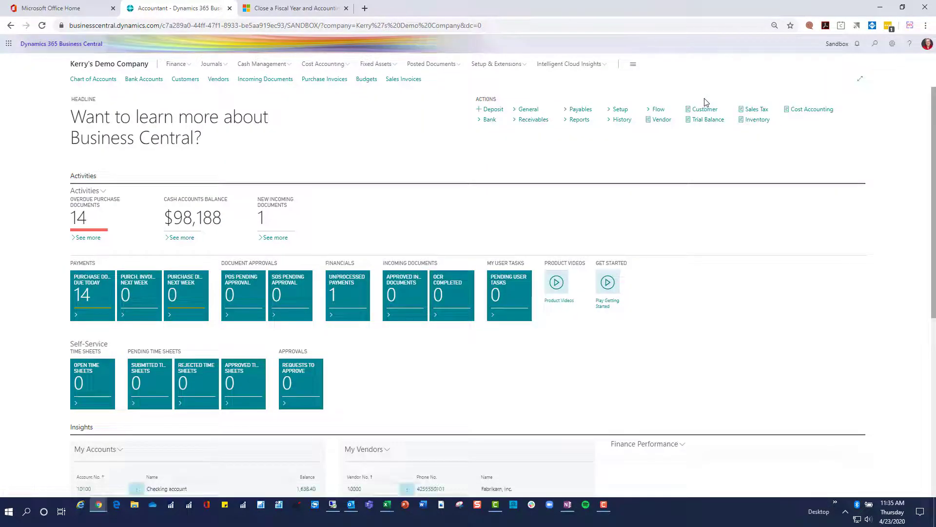
# - Find Accounting Periods and close the fiscal year from 01/01/19 to 12/31/19
pyautogui.click(875, 44)
pyautogui.write('ounting')
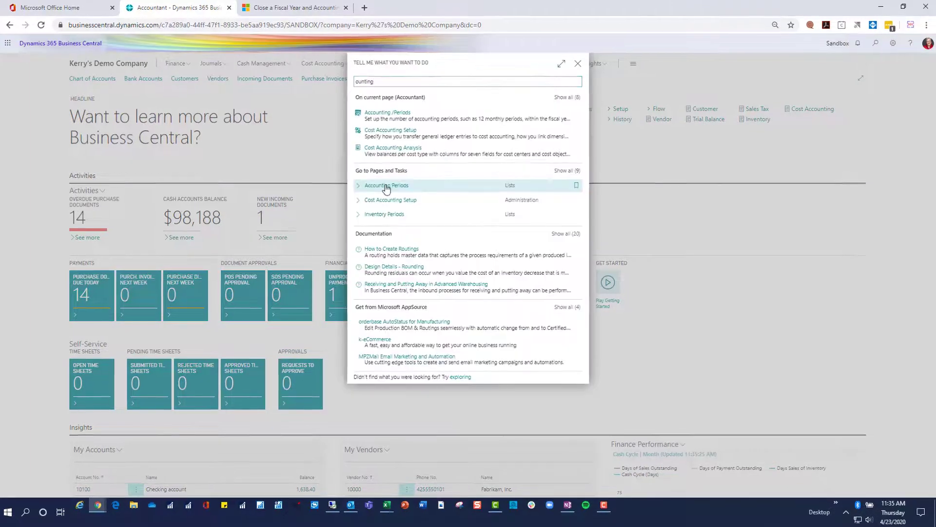
pyautogui.click(383, 184)
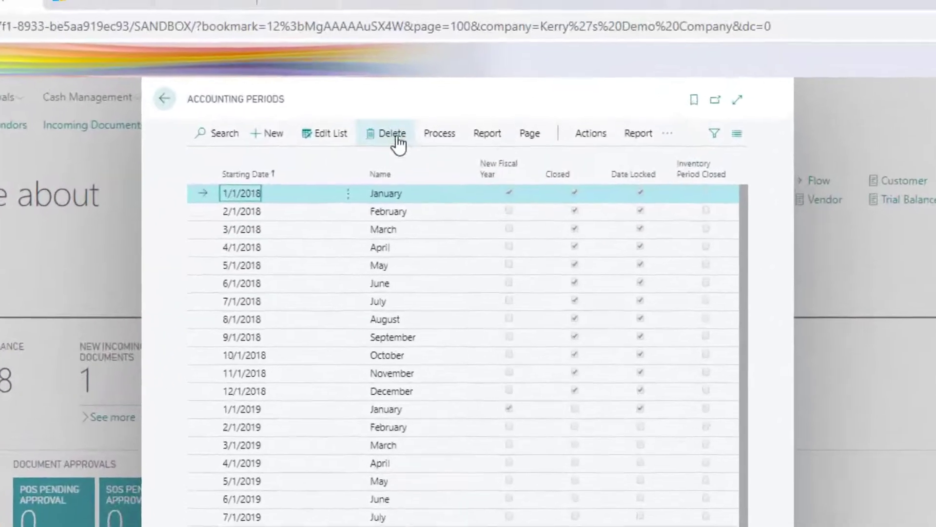
pyautogui.click(437, 138)
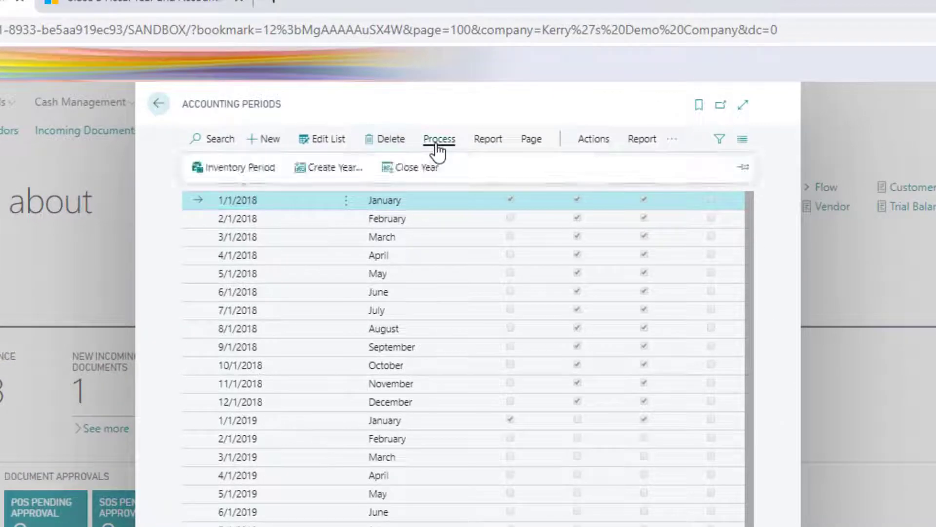
pyautogui.click(418, 167)
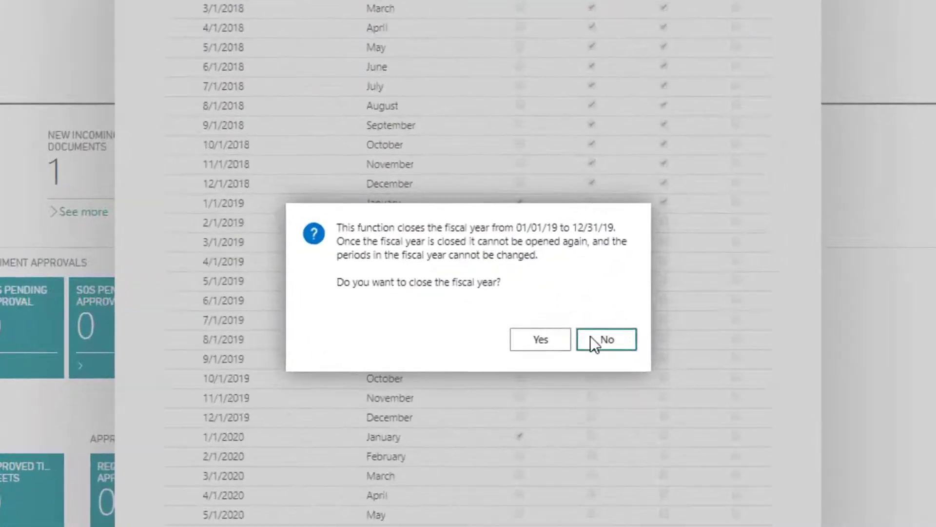
pyautogui.click(539, 345)
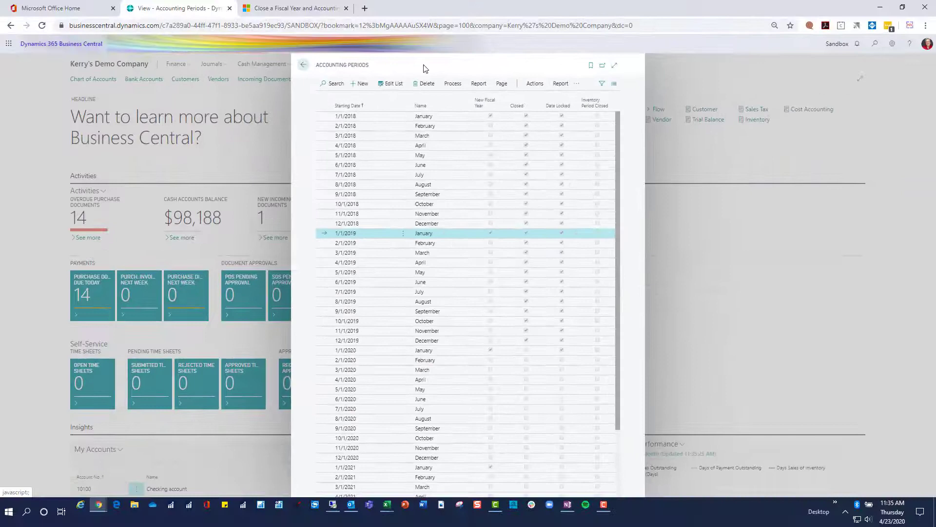
pyautogui.click(302, 67)
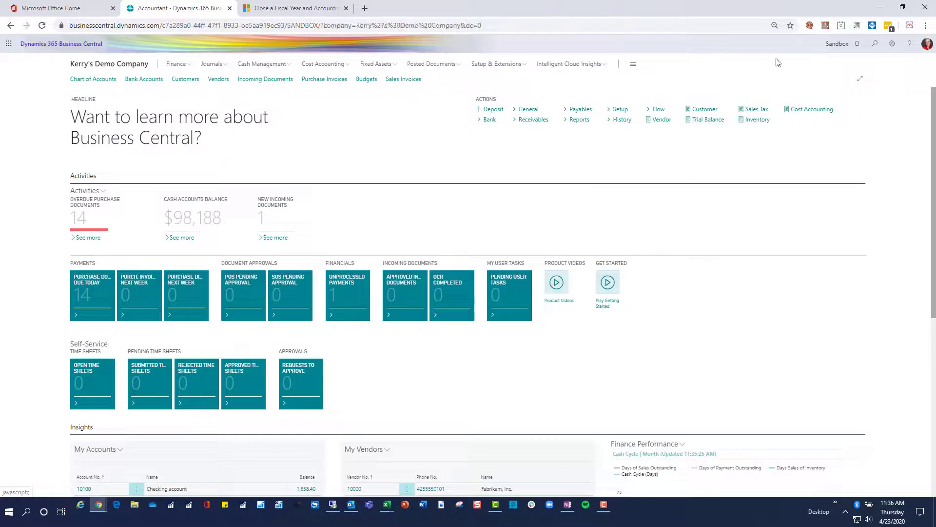
# - Run Close Income Statement for the year ending 12/31/2019 with template GENERAL, batch YEAREND, document G00002 and retained earnings account 30200
pyautogui.click(871, 49)
pyautogui.write('close')
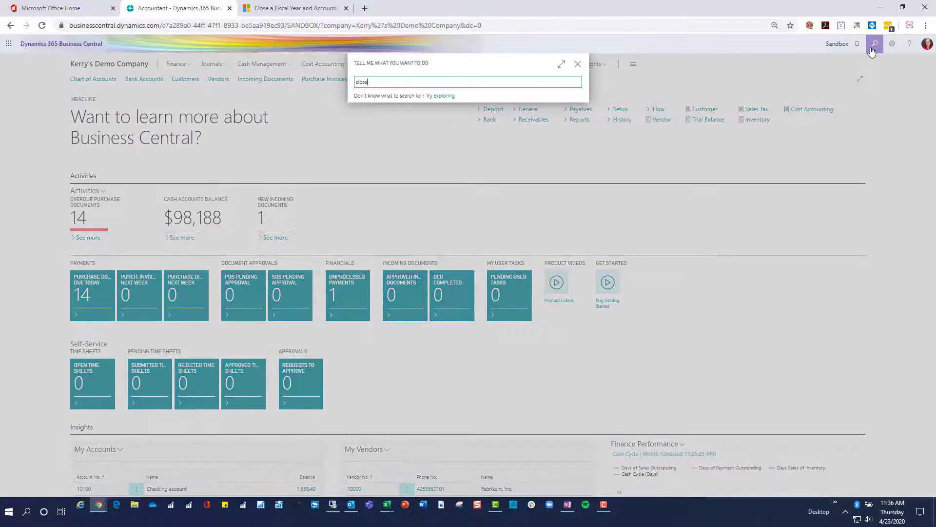
pyautogui.write(' in')
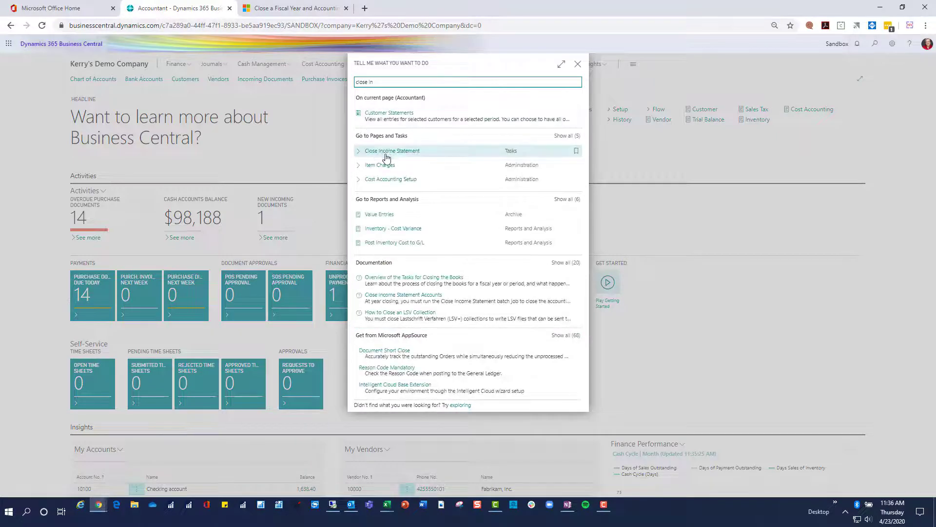
pyautogui.click(386, 152)
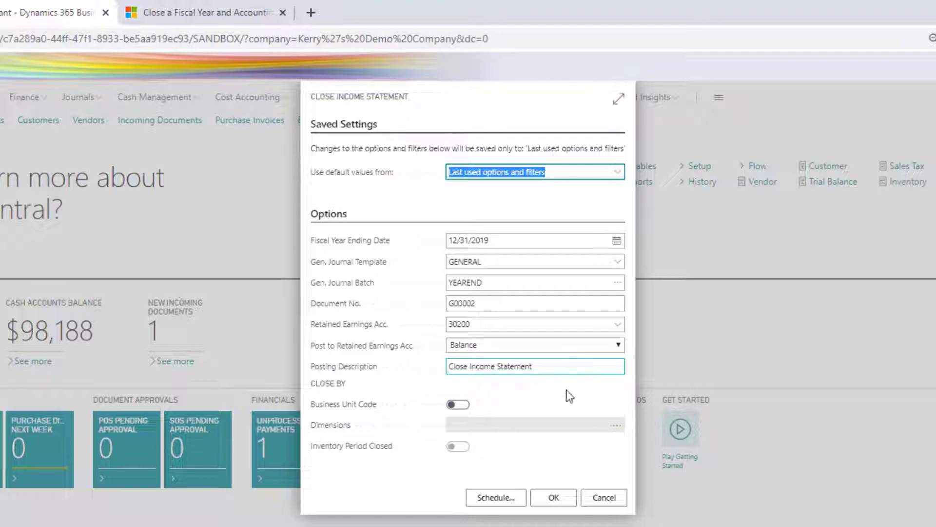
pyautogui.click(547, 497)
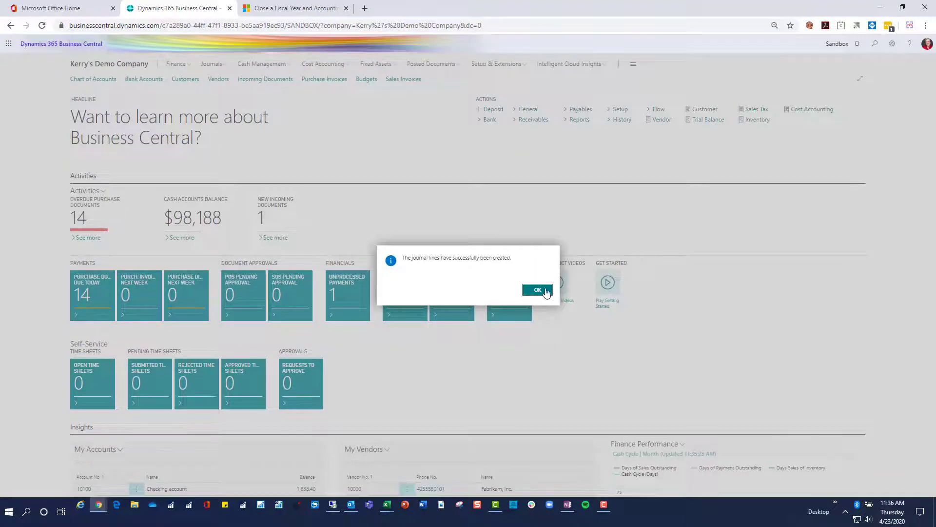
pyautogui.click(538, 290)
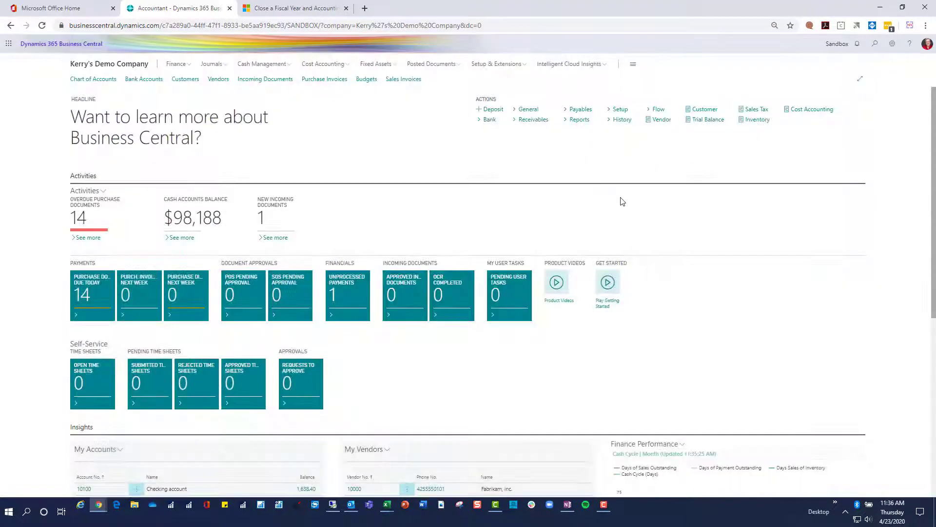
# - Post the closing lines in the YEAREND general journal batch and leave the journal
pyautogui.click(214, 65)
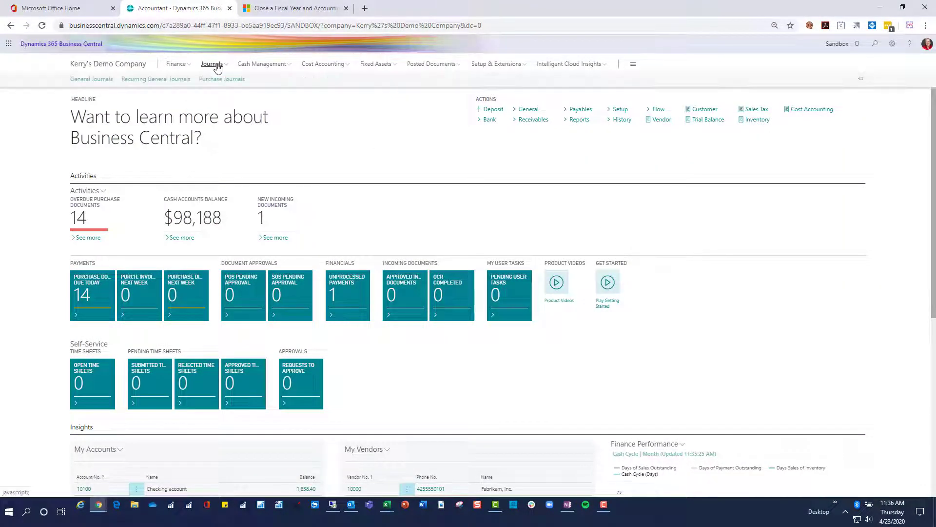
pyautogui.click(97, 82)
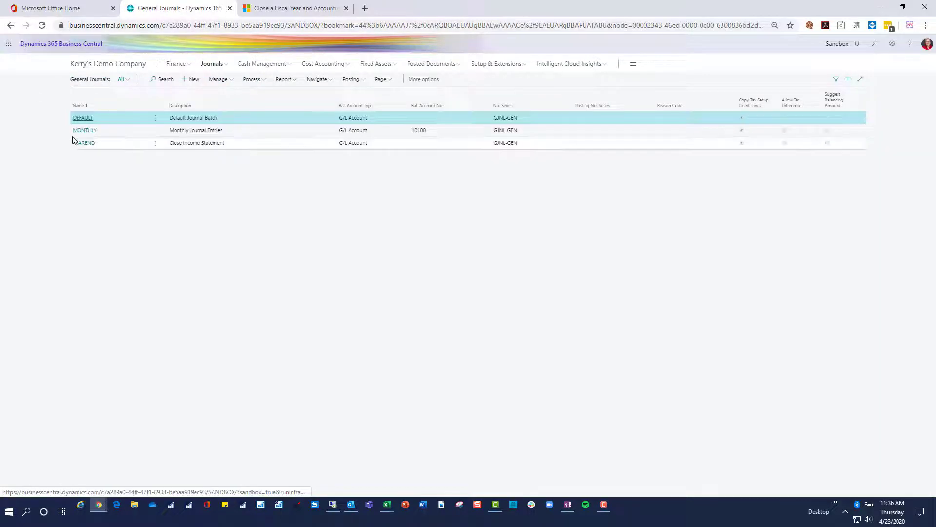
pyautogui.click(80, 145)
pyautogui.click(80, 144)
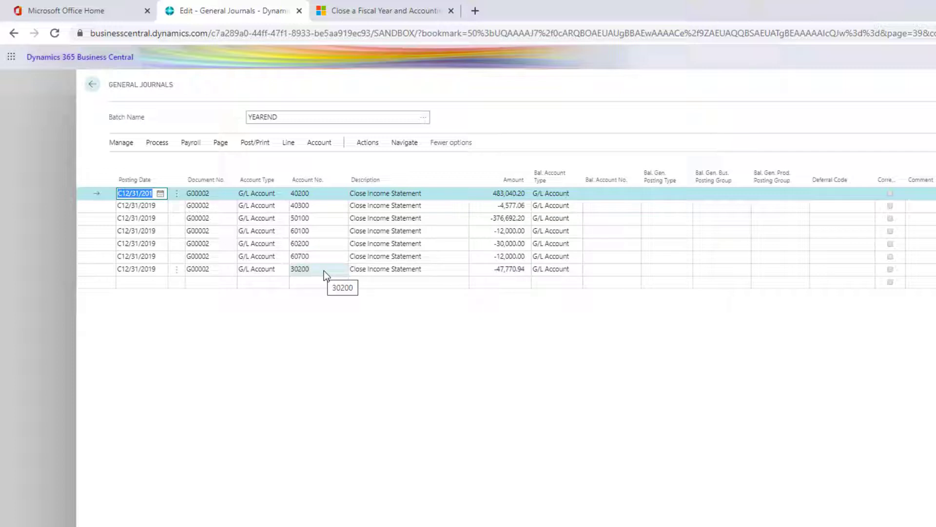
pyautogui.click(248, 143)
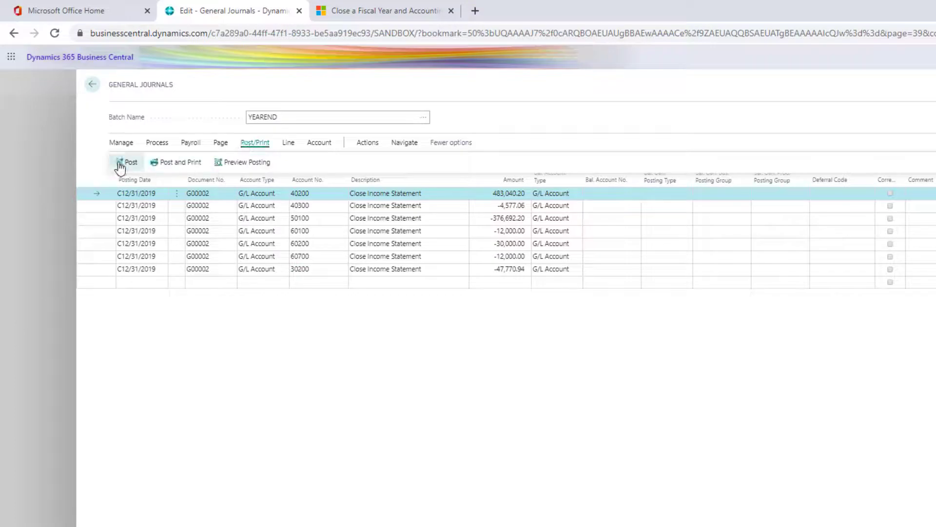
pyautogui.click(120, 163)
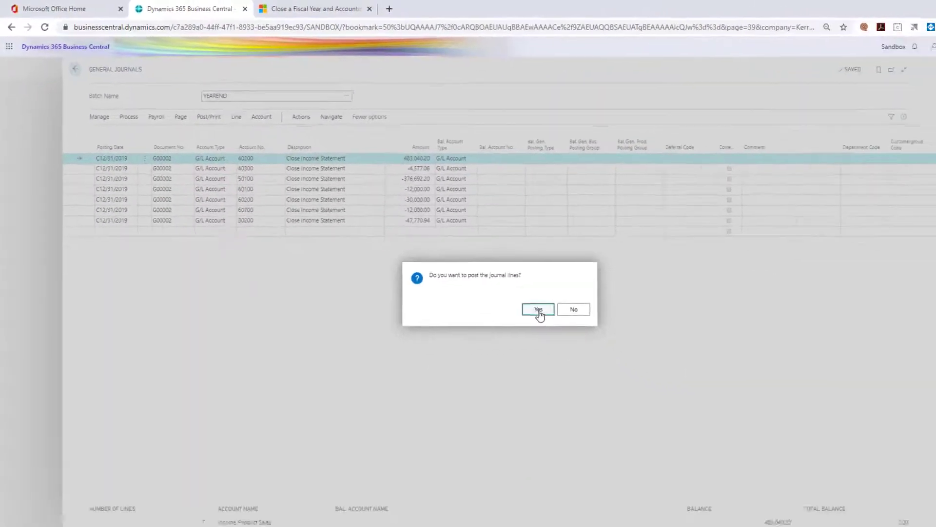
pyautogui.click(657, 377)
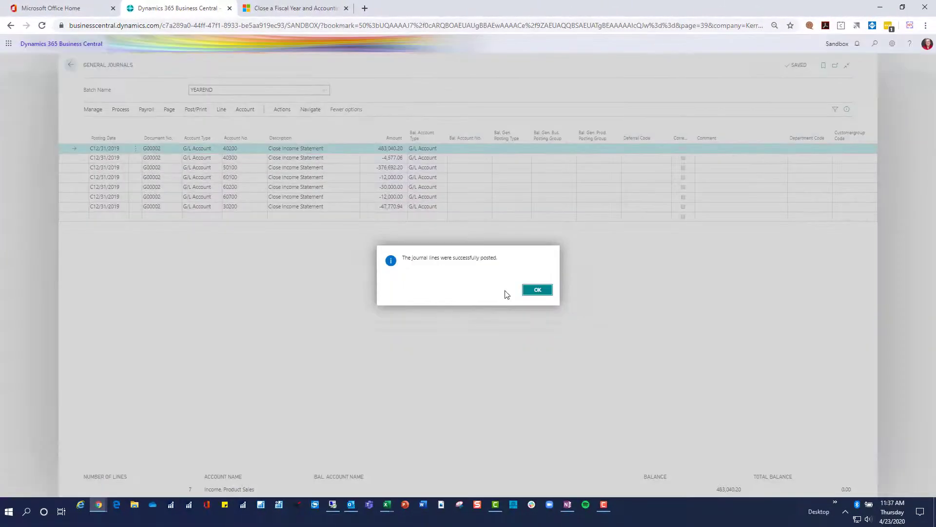
pyautogui.click(537, 290)
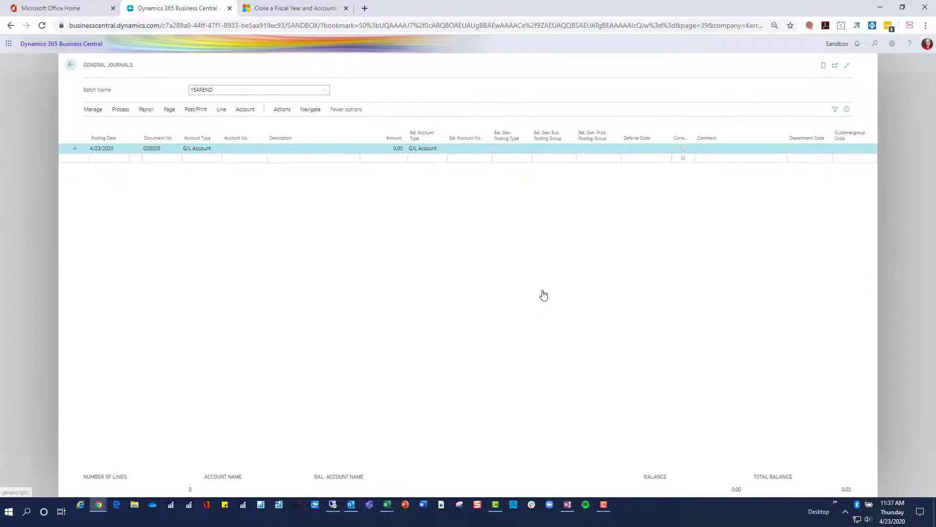
pyautogui.click(71, 67)
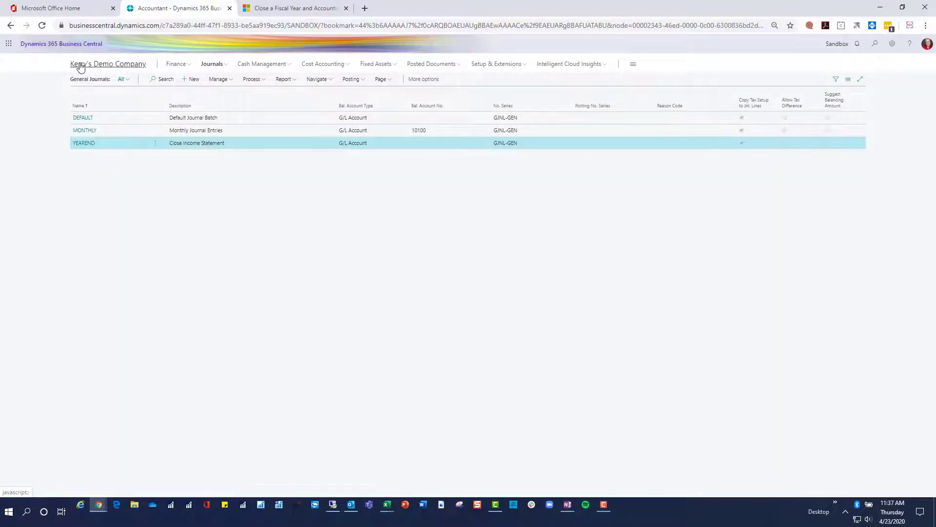
# - Check the closing entries in the ledgers of Retained Earnings and Advertising Expense from the chart of accounts
pyautogui.click(80, 65)
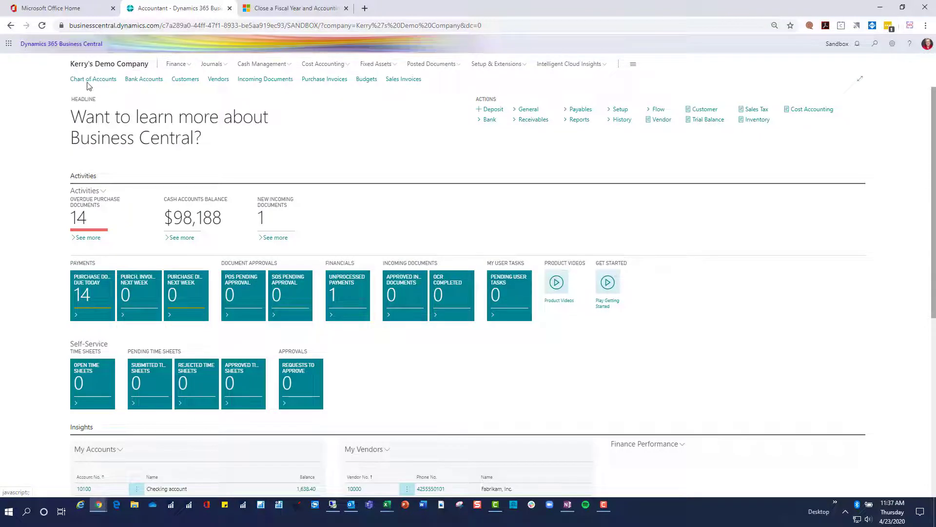
pyautogui.click(85, 80)
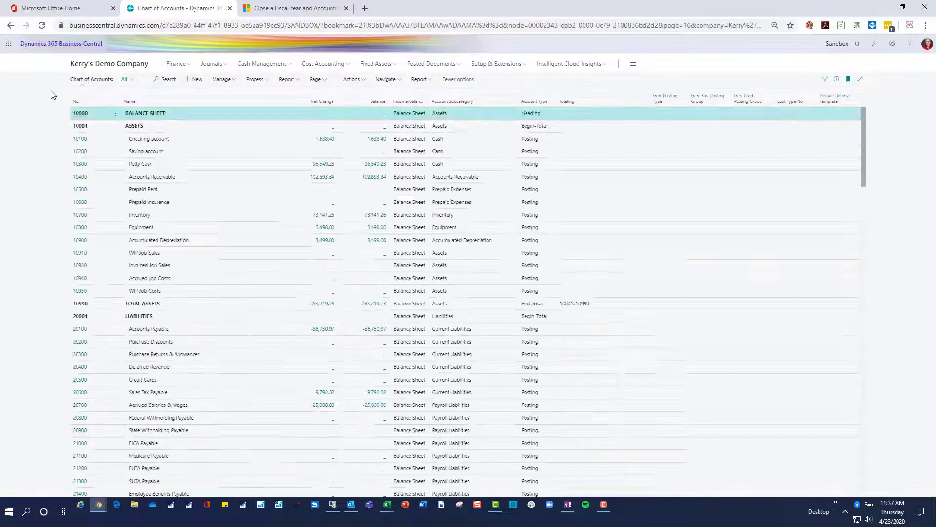
pyautogui.press('pagedown')
pyautogui.press('pagedown')
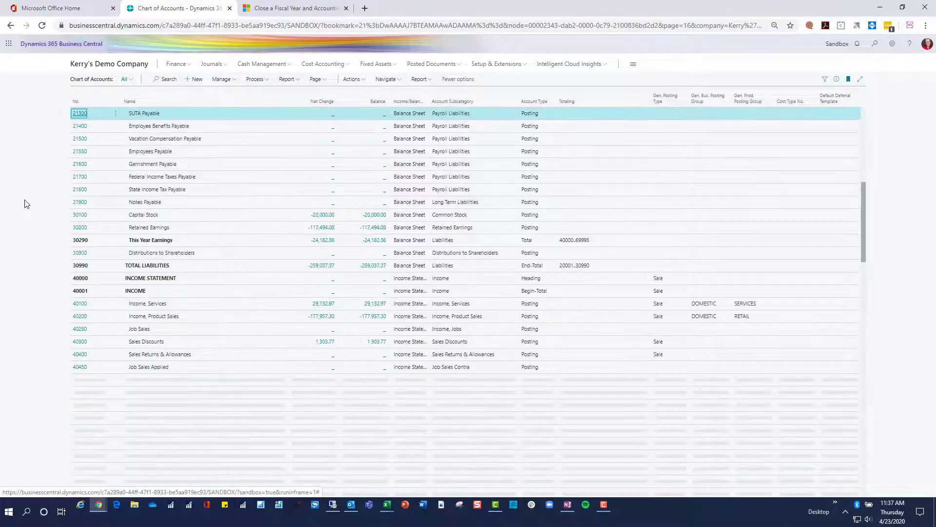
pyautogui.click(328, 230)
pyautogui.click(327, 229)
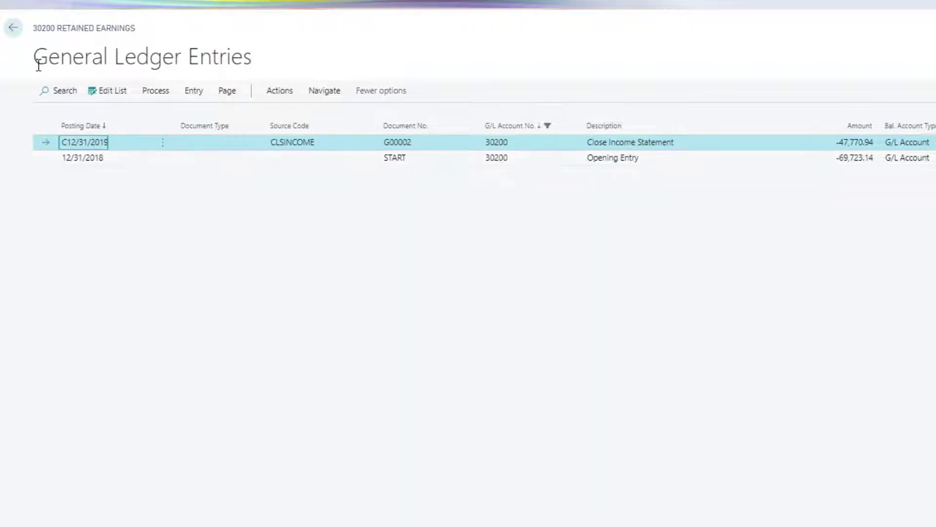
pyautogui.click(13, 28)
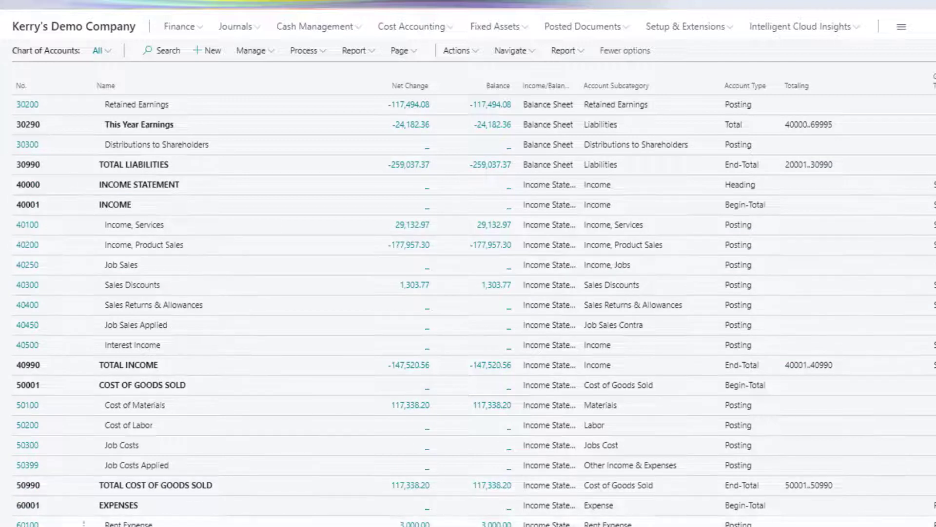
pyautogui.click(493, 524)
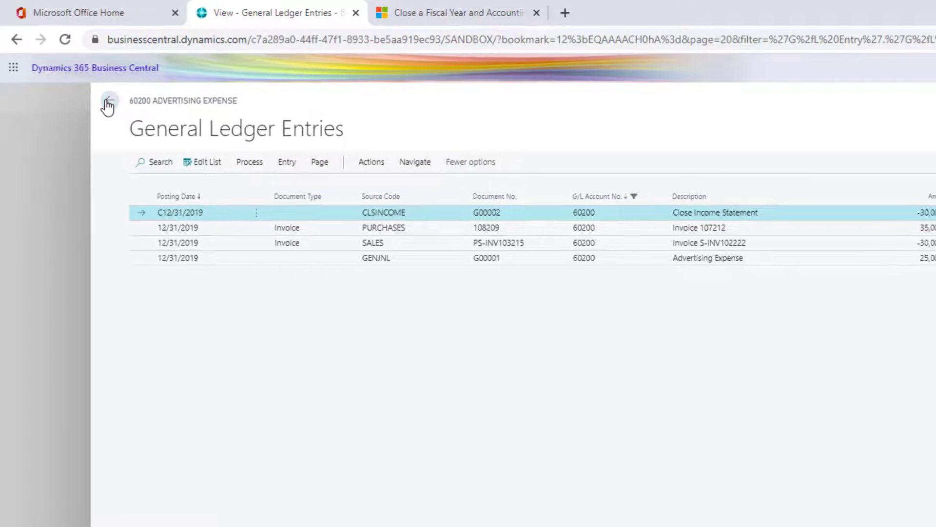
pyautogui.click(109, 103)
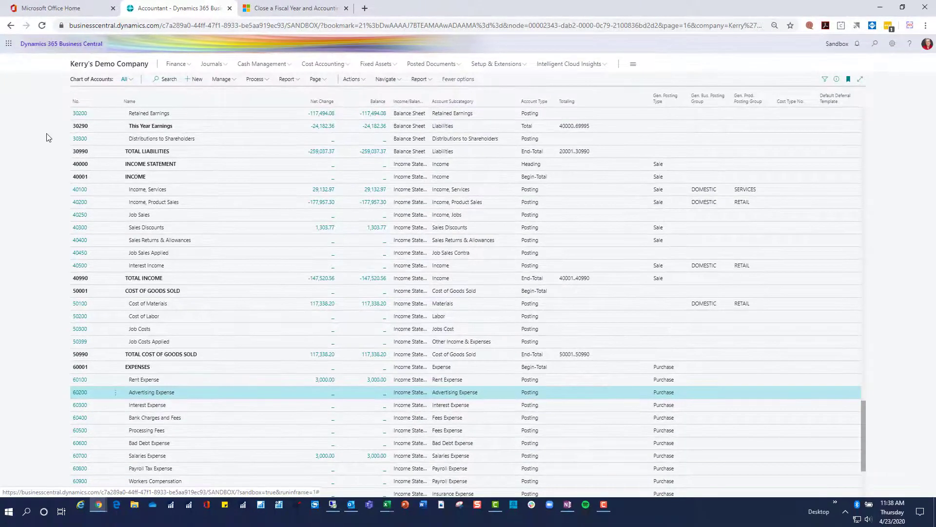
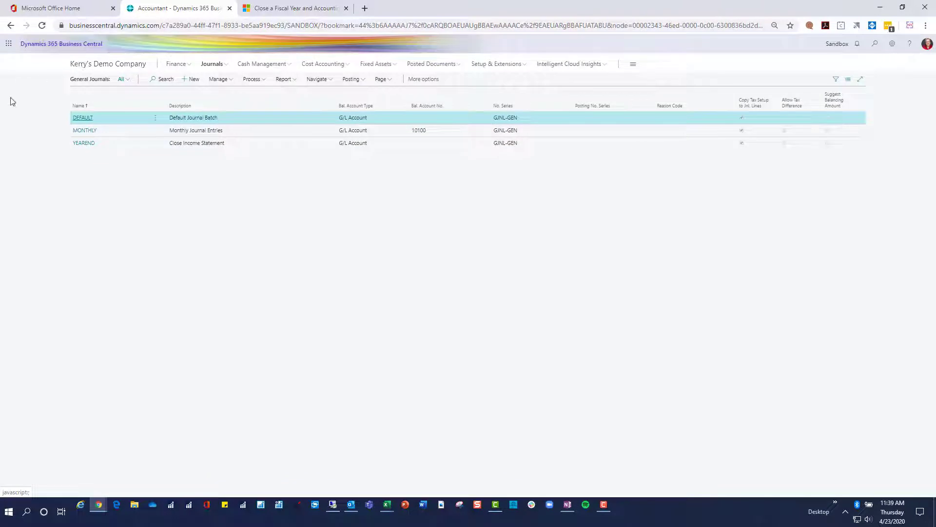
# - Post the Relecloud sales invoice dated 12/31/2019 without opening the posted document, and return to the home page
pyautogui.click(93, 66)
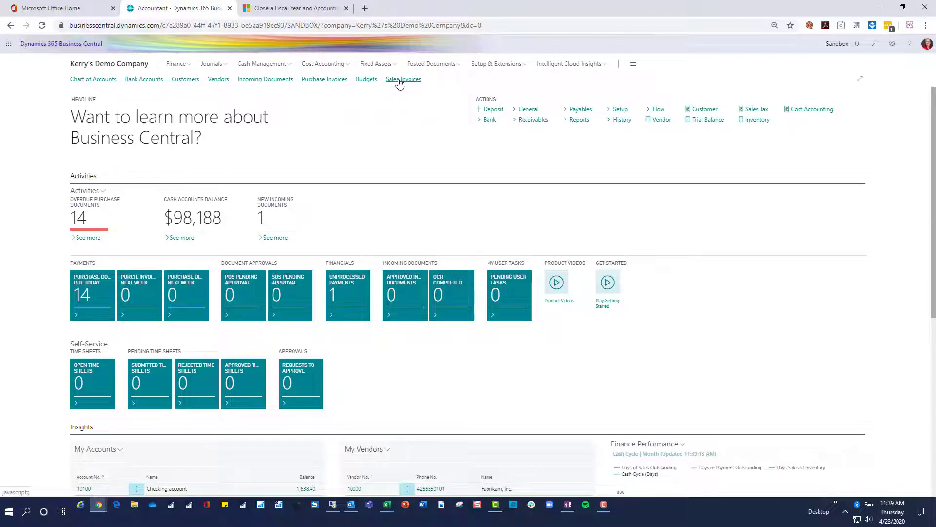
pyautogui.click(399, 81)
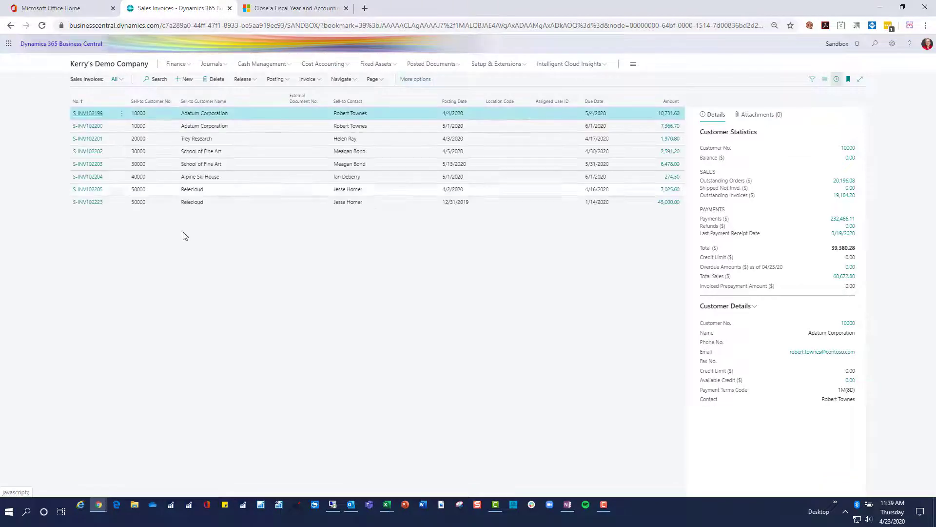
pyautogui.click(87, 202)
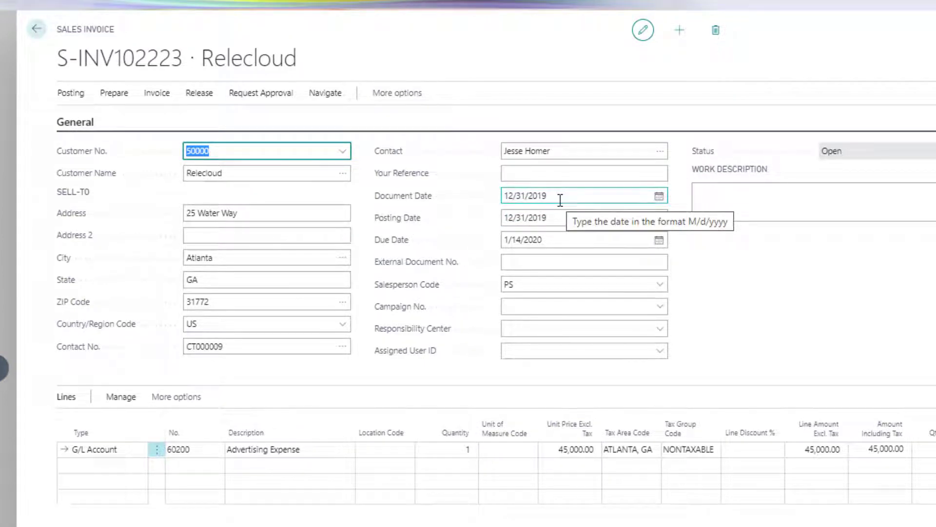
pyautogui.click(562, 217)
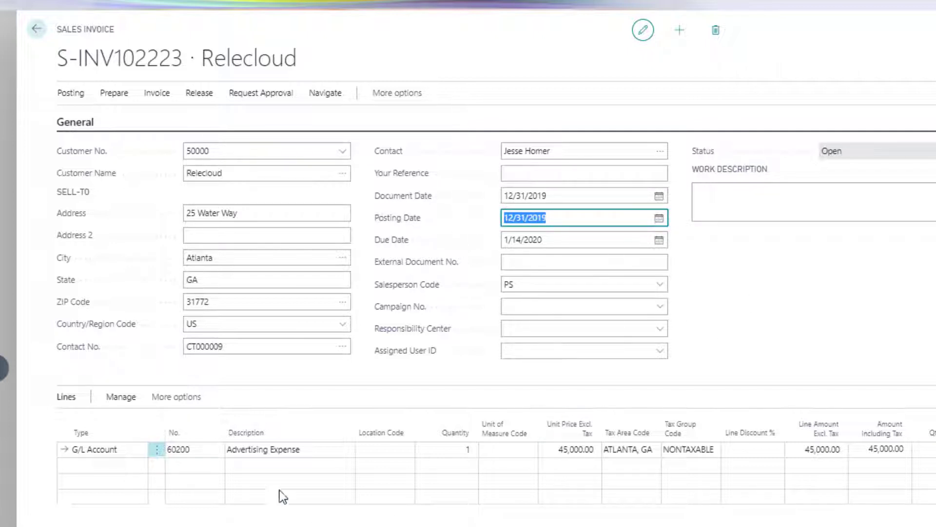
pyautogui.click(70, 93)
pyautogui.click(60, 120)
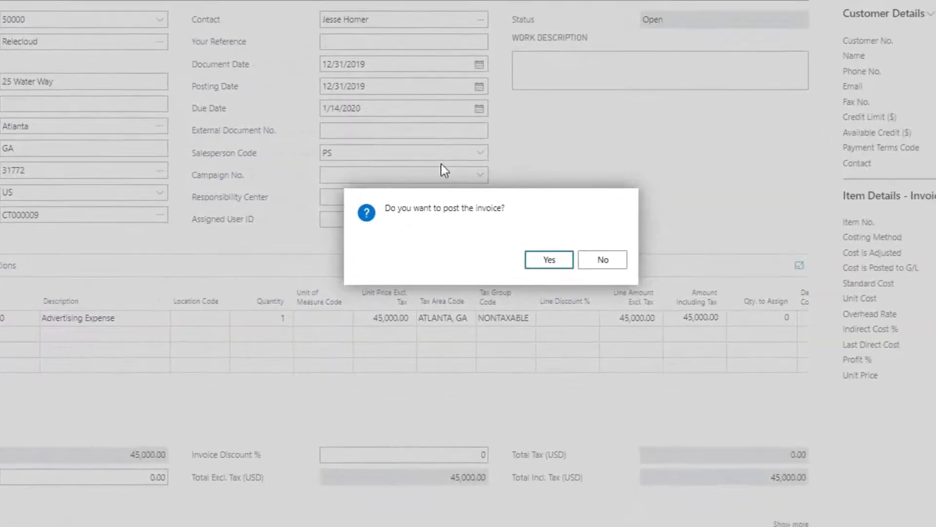
pyautogui.click(545, 266)
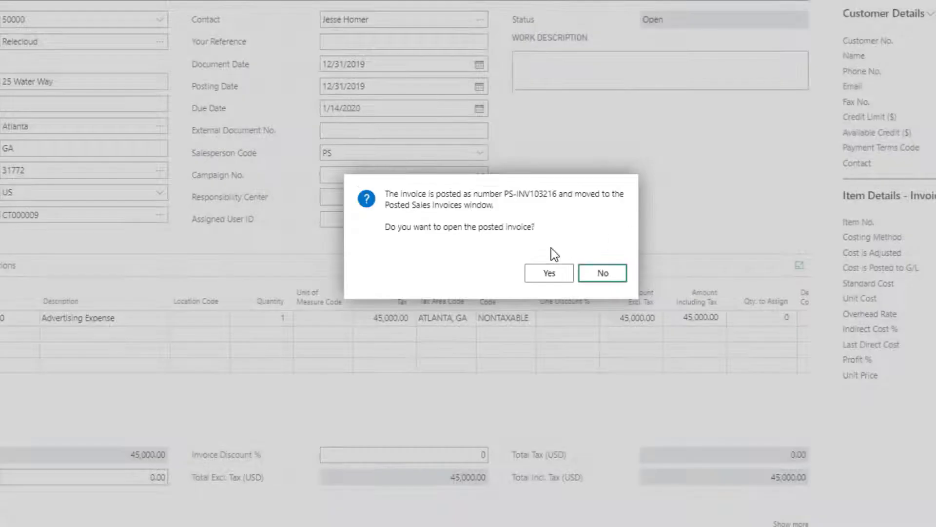
pyautogui.click(602, 273)
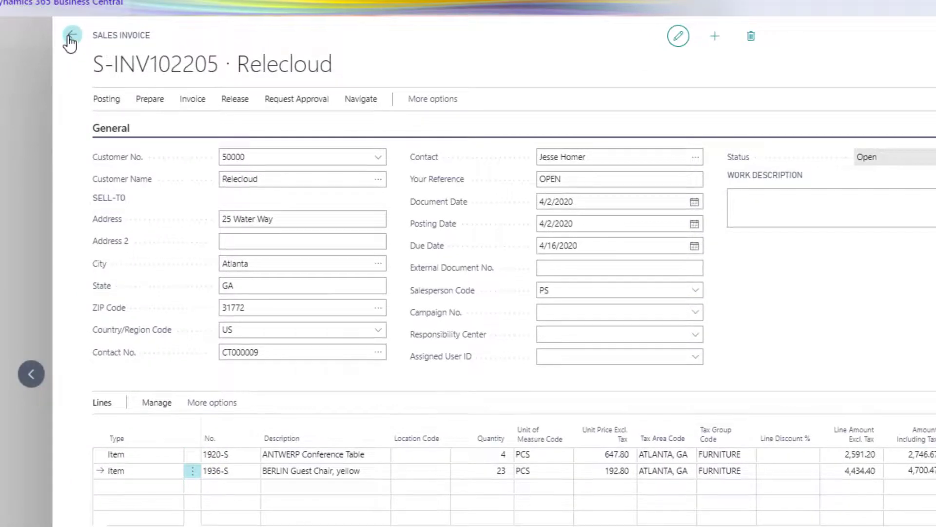
pyautogui.click(71, 53)
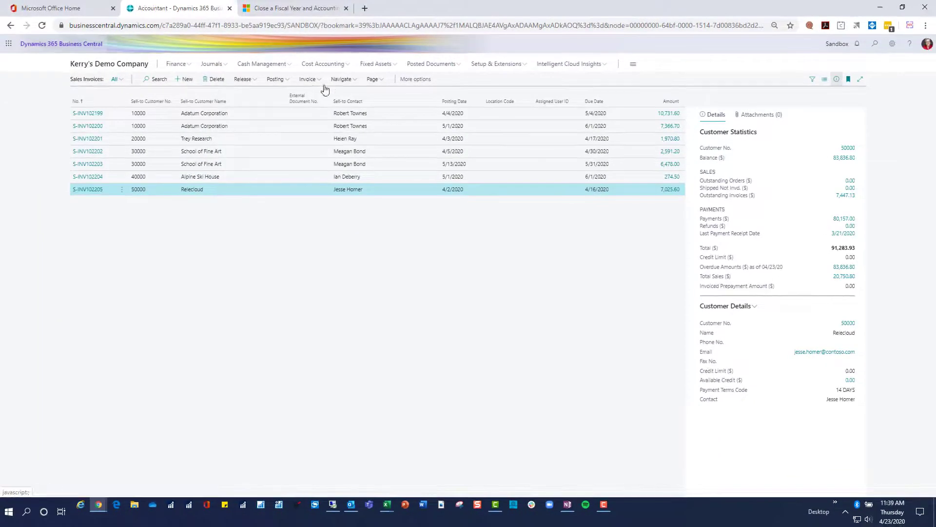
pyautogui.press('Escape')
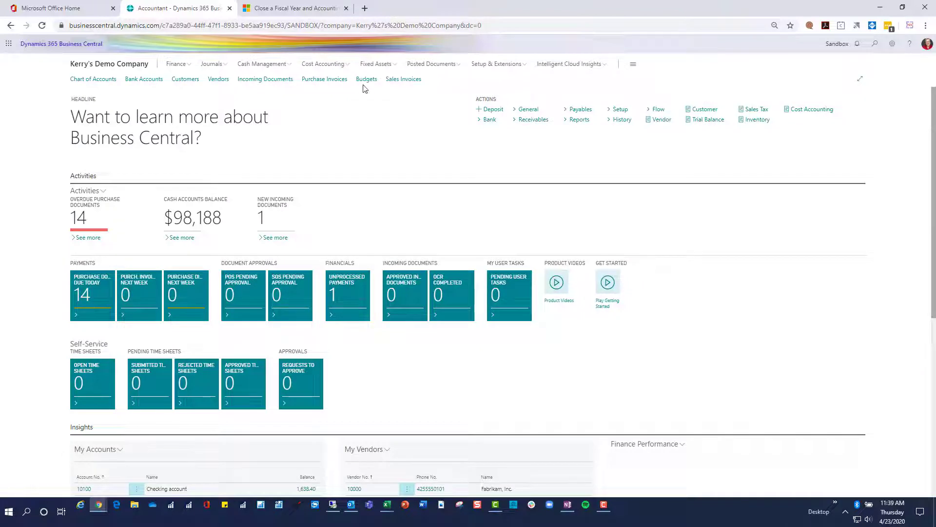
# - Post the Nod Publishers purchase invoice without opening the posted document, and return to the home page
pyautogui.click(324, 79)
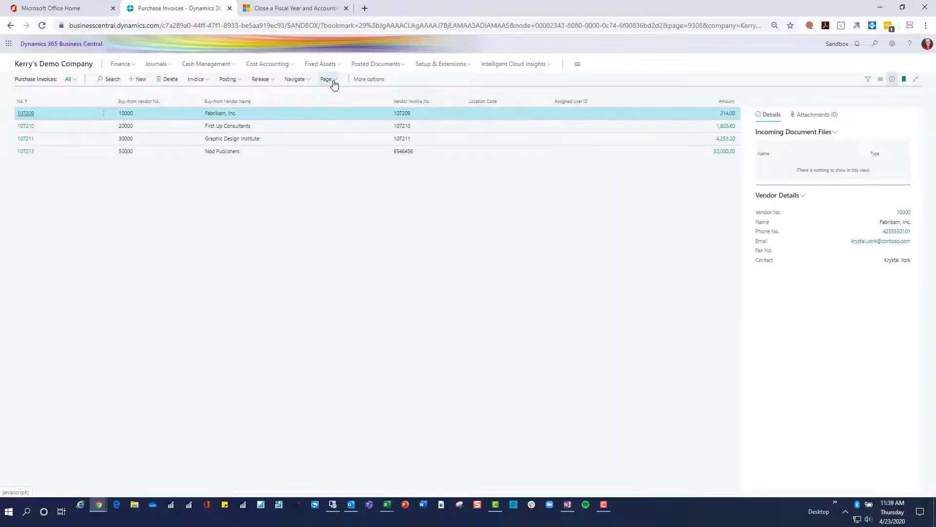
pyautogui.click(20, 154)
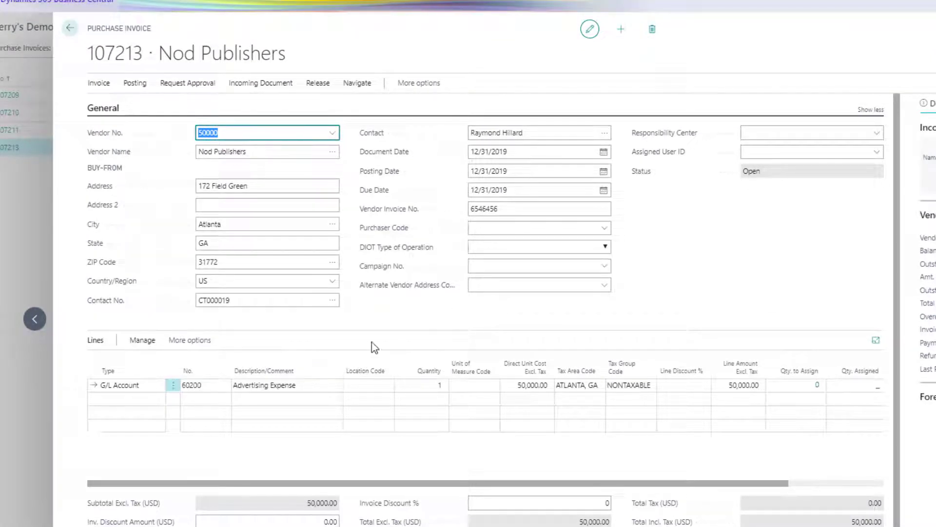
pyautogui.click(135, 84)
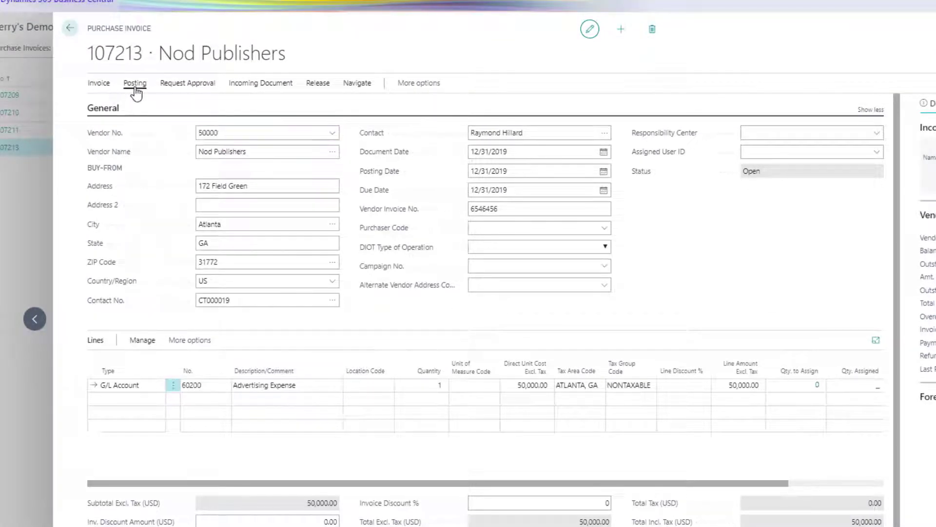
pyautogui.click(105, 101)
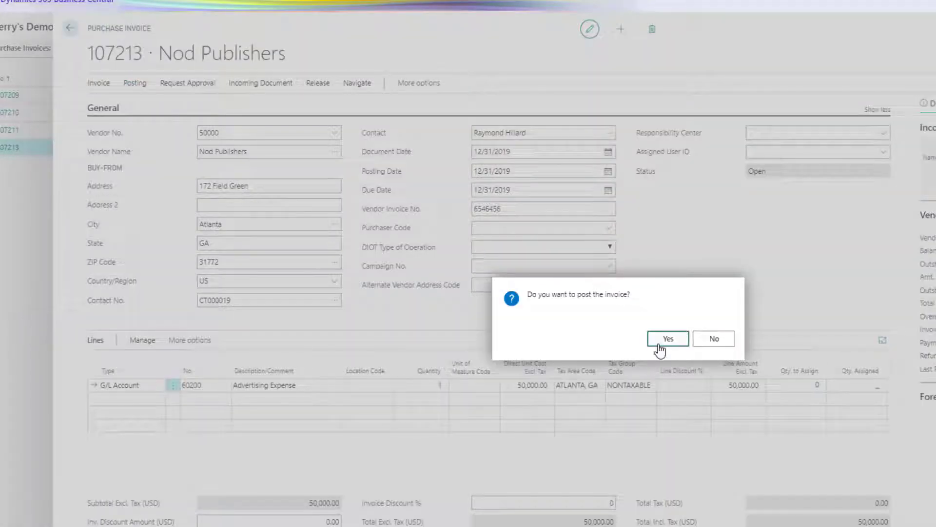
pyautogui.click(664, 343)
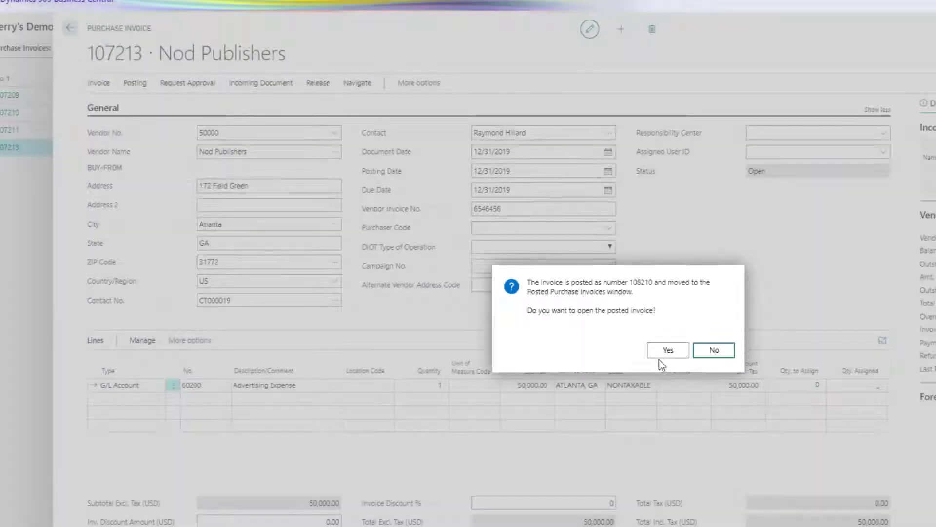
pyautogui.click(714, 350)
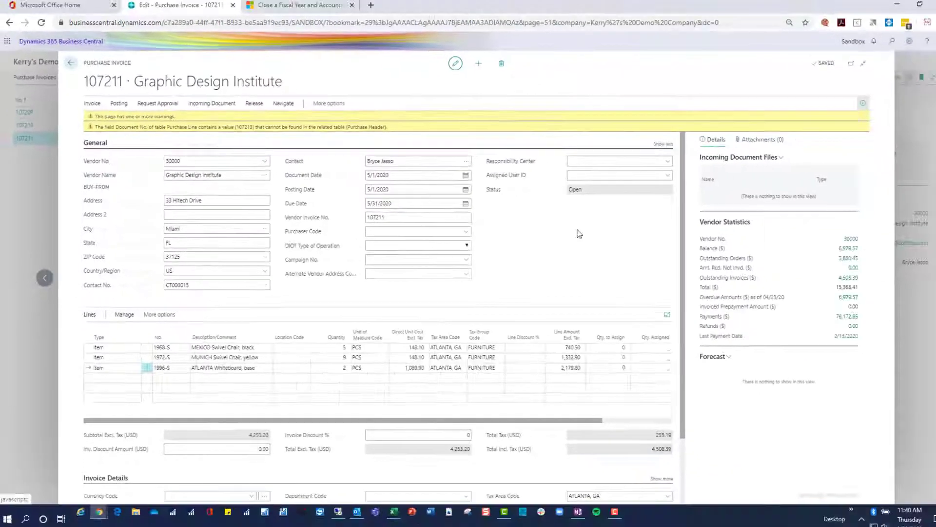
pyautogui.click(70, 63)
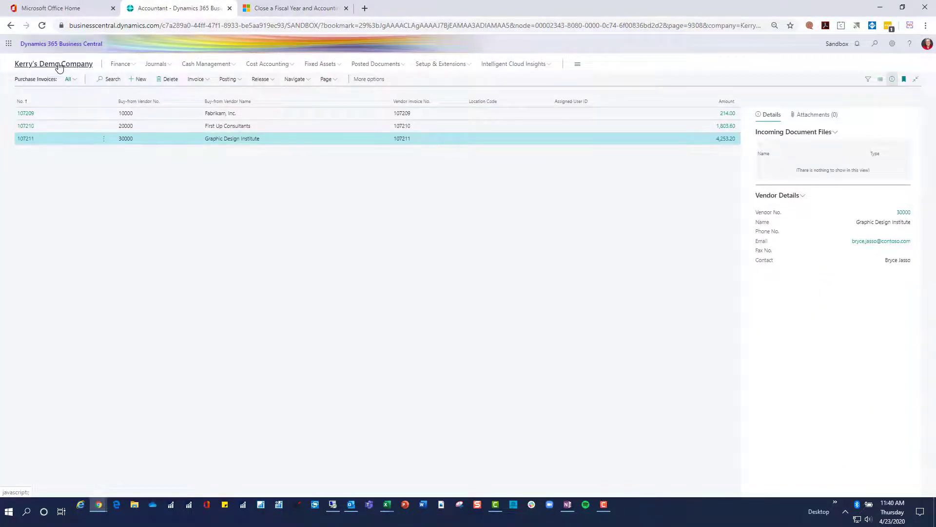
pyautogui.click(58, 65)
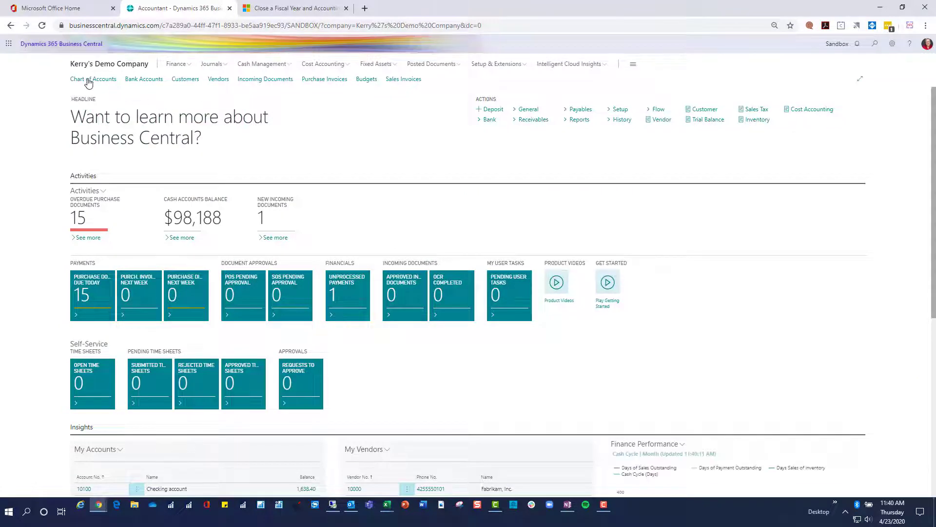
# - Check the ledger entries behind the net change of Retained Earnings in the chart of accounts
pyautogui.click(84, 79)
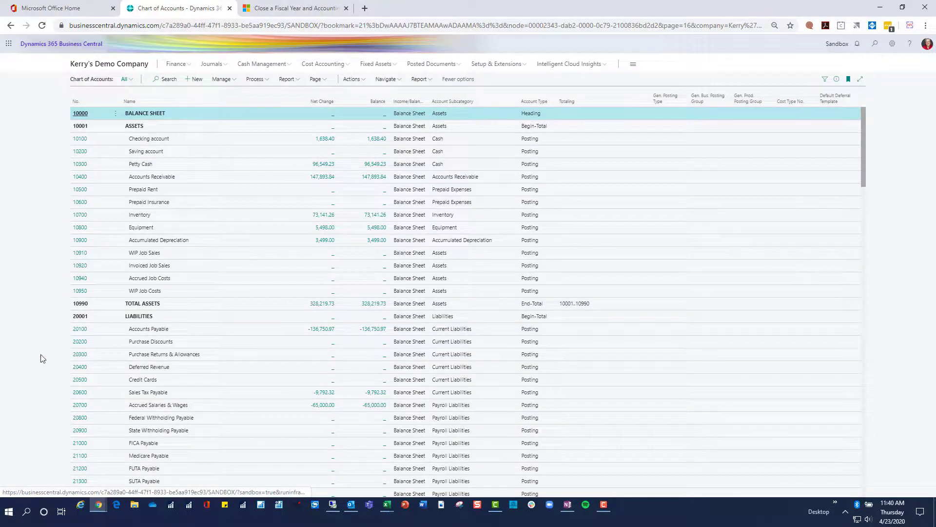
pyautogui.scroll(-3, 278, 425)
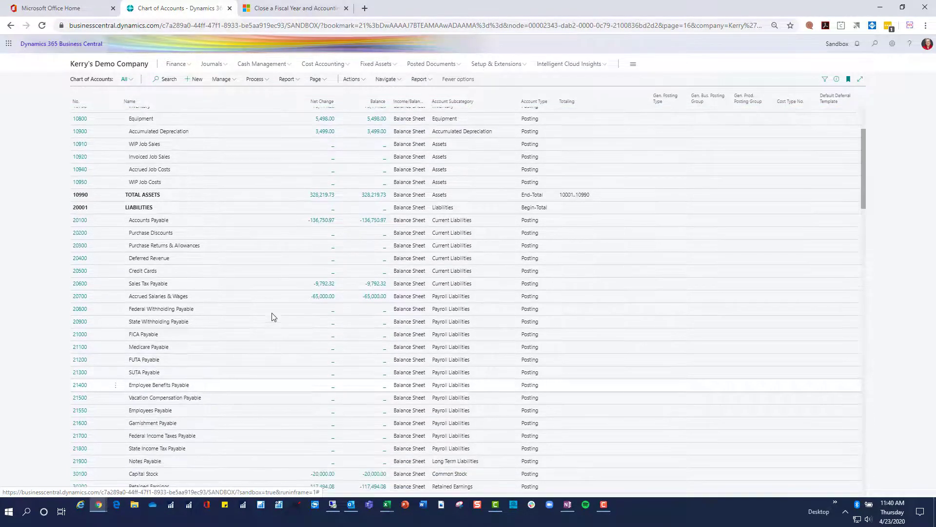
pyautogui.scroll(-5, 272, 317)
pyautogui.click(326, 307)
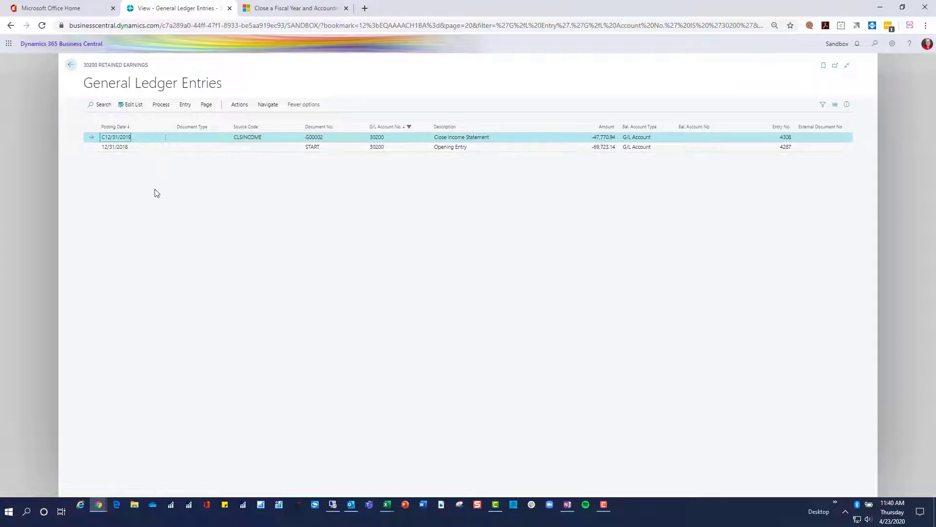
pyautogui.click(65, 64)
# - Review the Advertising Expense ledger entries, marking documents 108210, PS-INV103216 and G00003, and return to the chart of accounts
pyautogui.scroll(-5, 262, 336)
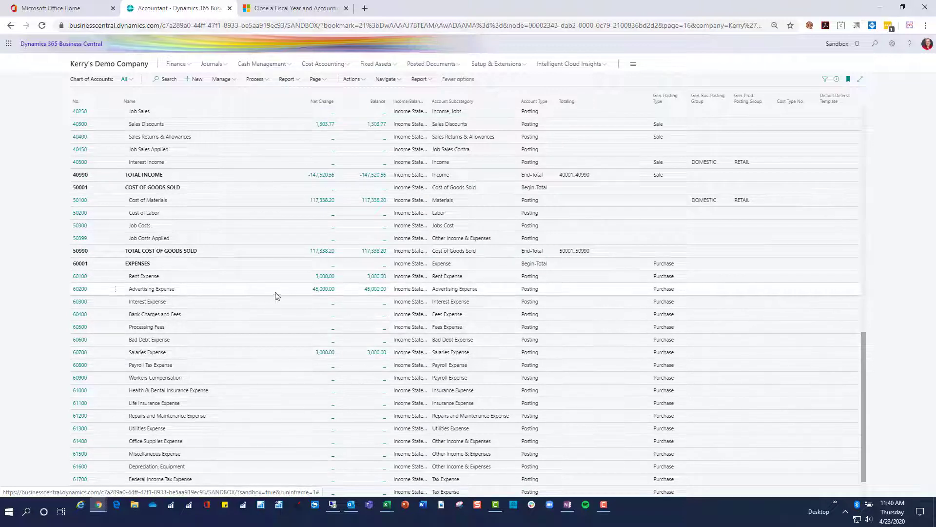
pyautogui.click(322, 289)
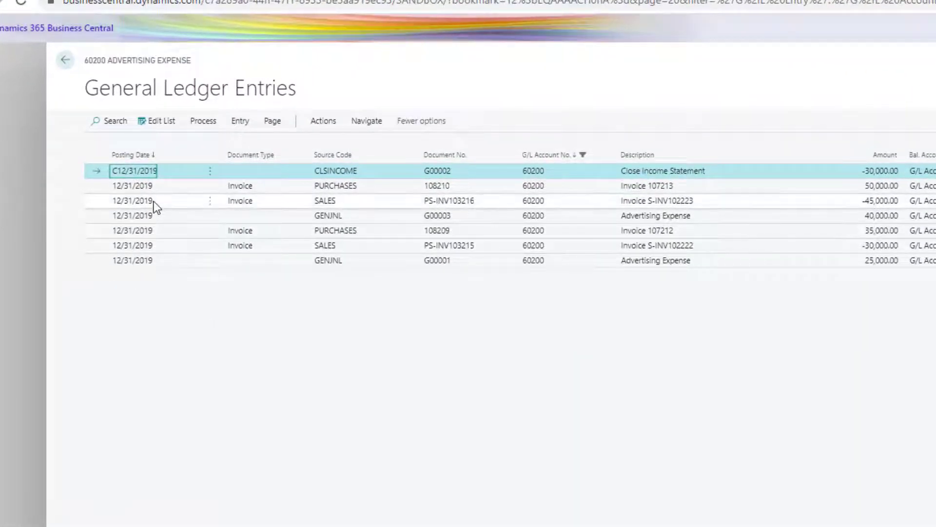
pyautogui.moveTo(95, 186); pyautogui.dragTo(208, 203)
pyautogui.rightClick(207, 203)
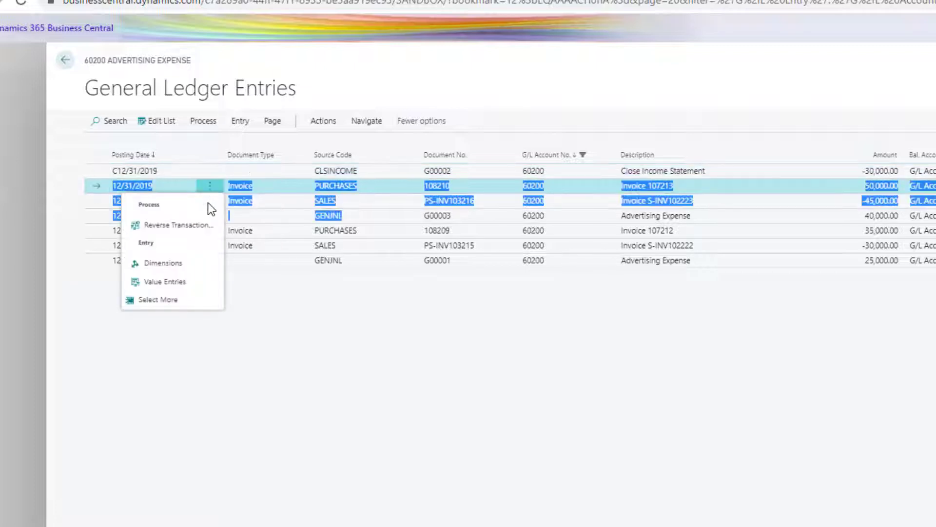
pyautogui.click(167, 299)
pyautogui.click(153, 215)
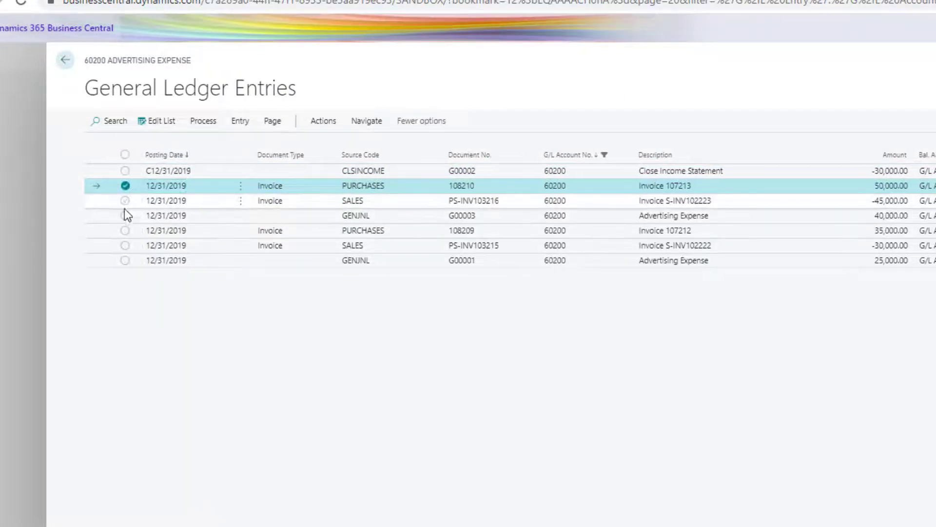
pyautogui.click(125, 201)
pyautogui.press('Down')
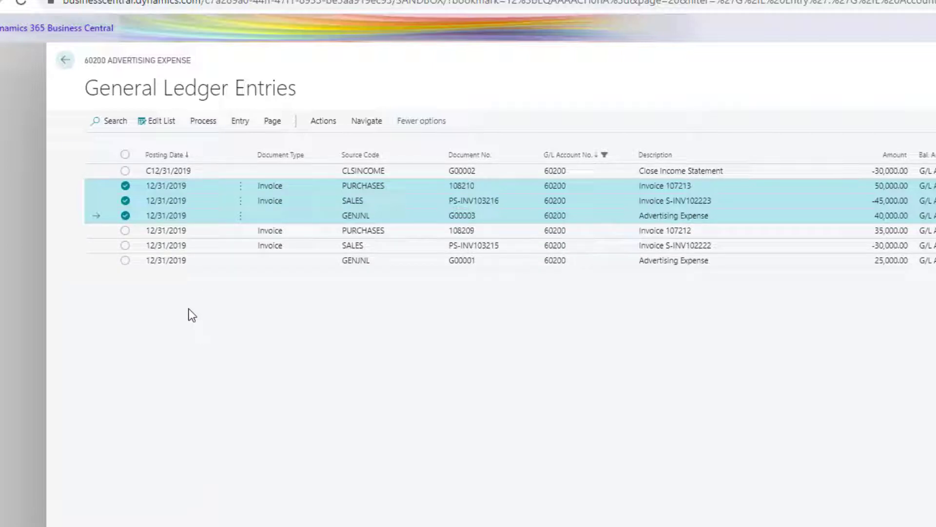
pyautogui.press('Escape')
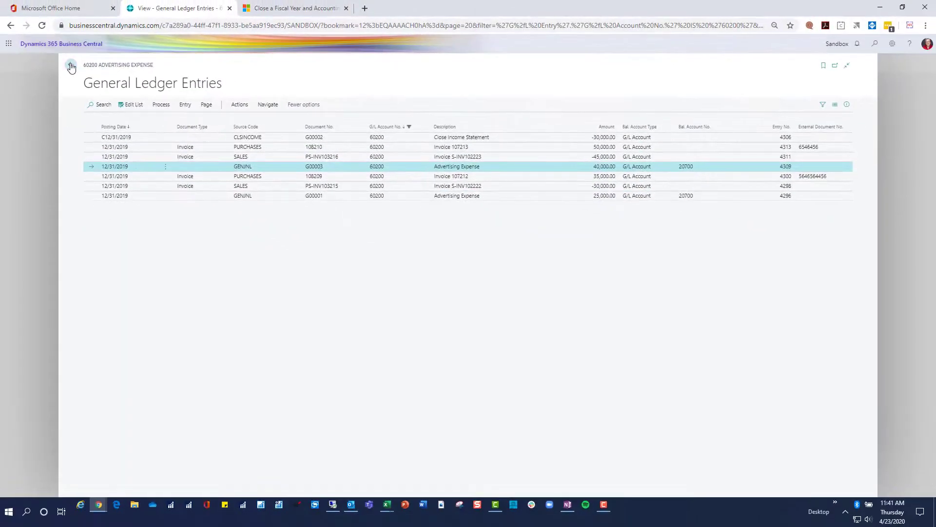
pyautogui.click(68, 62)
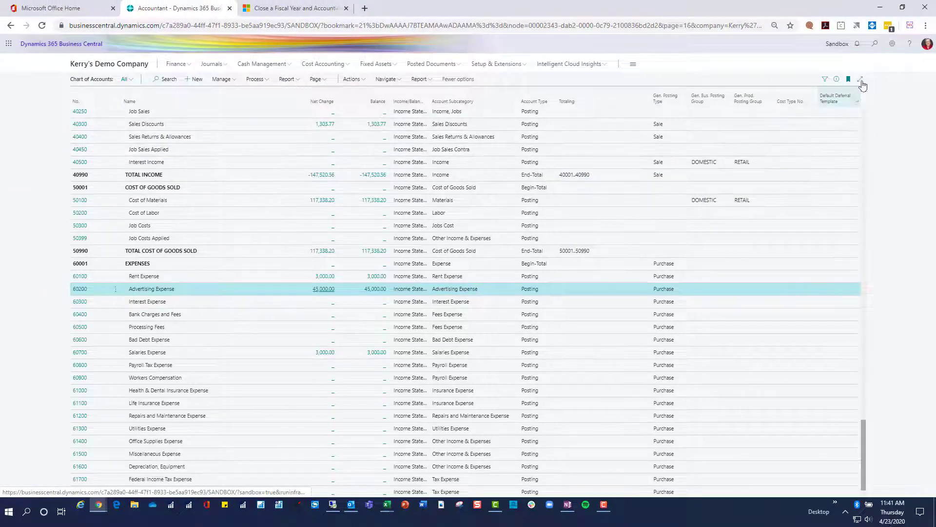
# - Run Close Income Statement for the year ending 12/31/2019 with template GENERAL, batch YEAREND, document G00004 and retained earnings account 30200
pyautogui.click(875, 45)
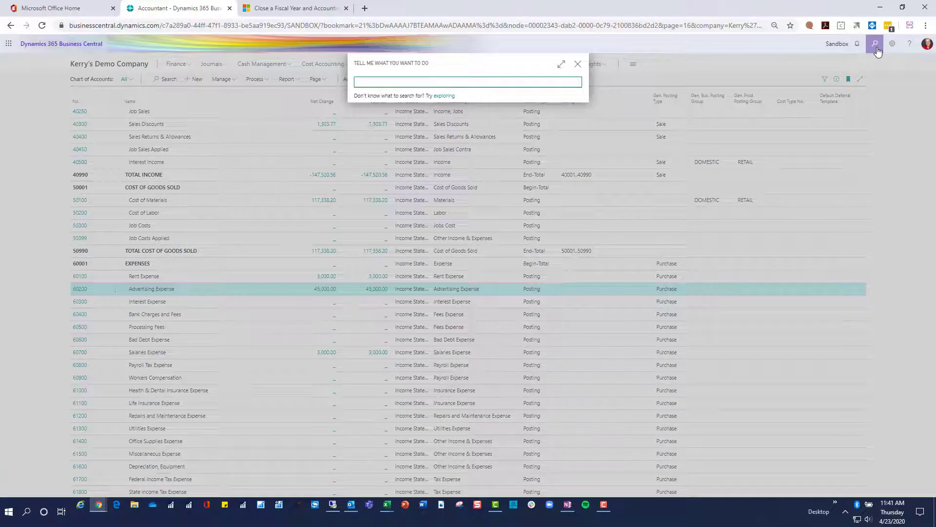
pyautogui.write('close')
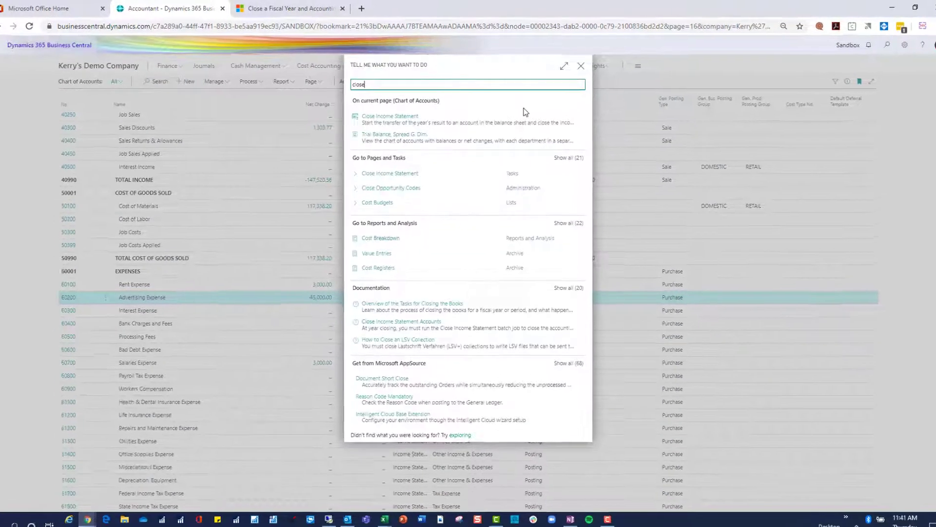
pyautogui.press('Return')
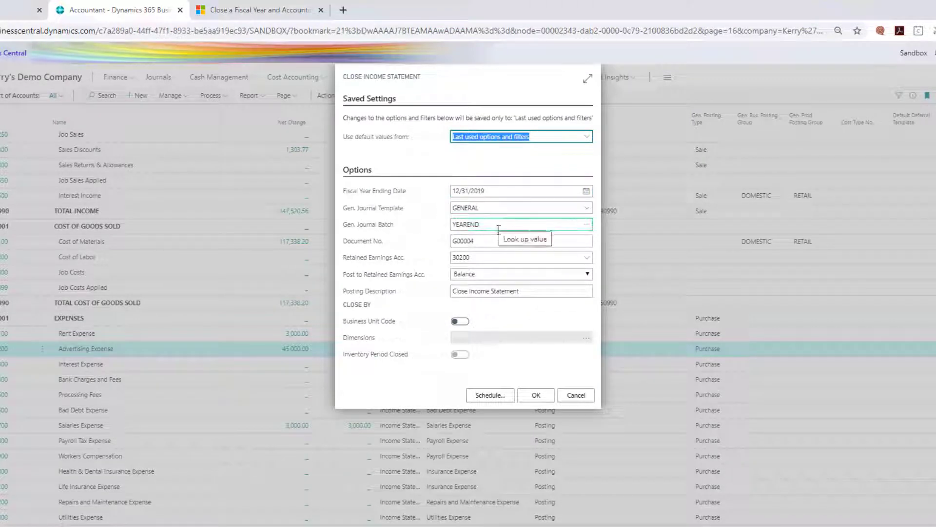
pyautogui.click(539, 397)
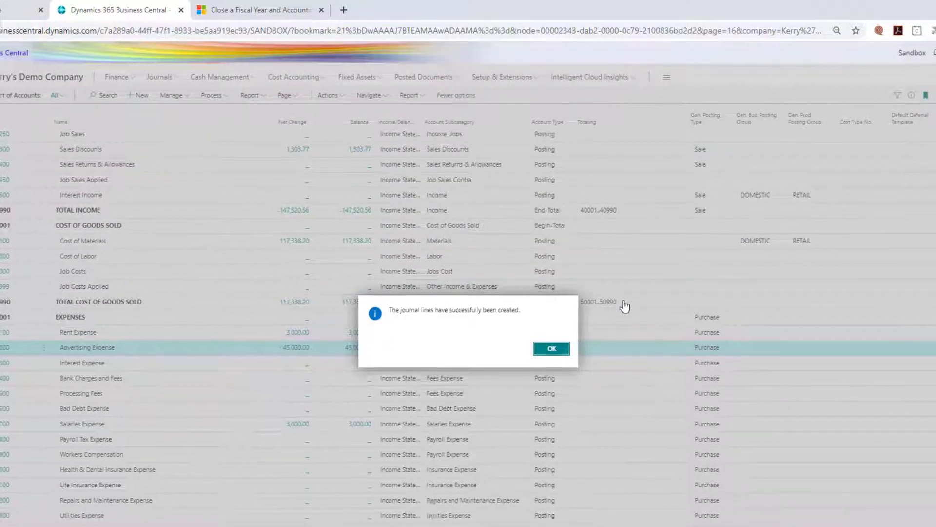
pyautogui.click(552, 350)
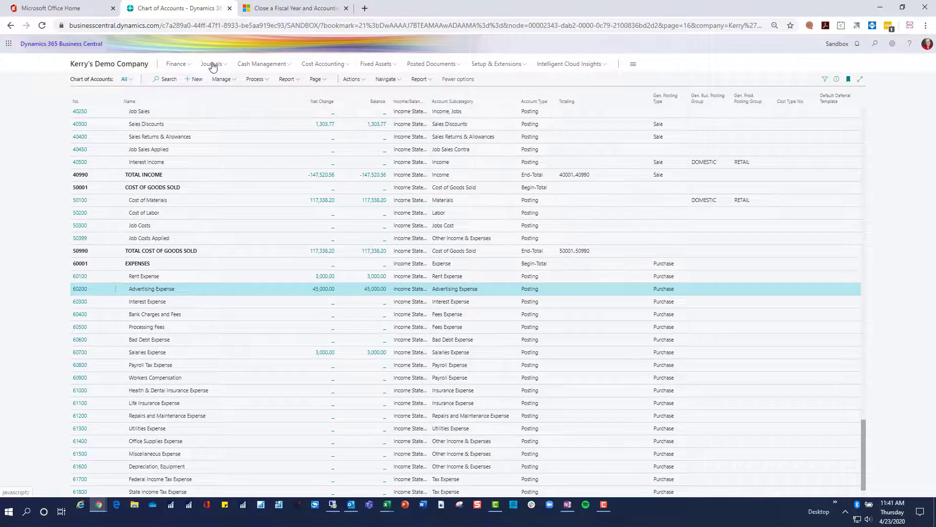
# - Post the closing lines in the YEAREND general journal batch, acknowledge the posting, and return to the journal batch list
pyautogui.click(212, 66)
pyautogui.click(81, 82)
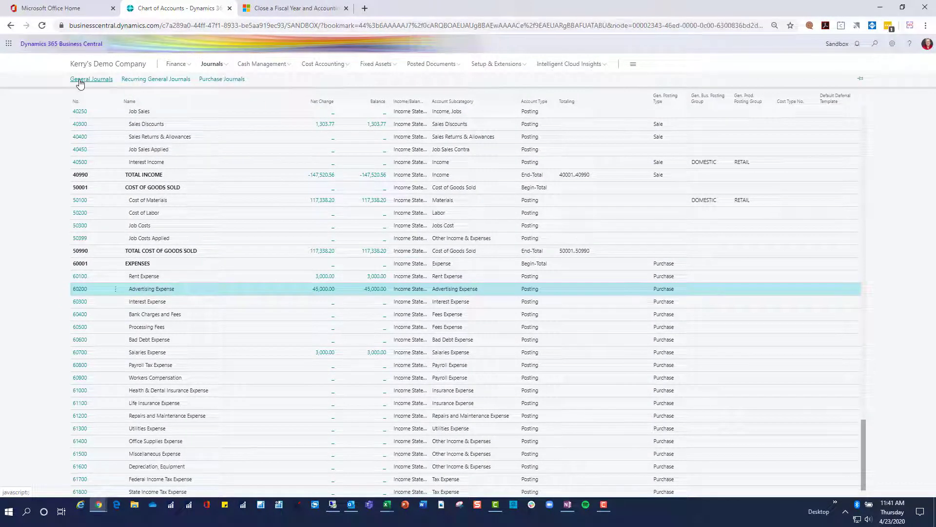
pyautogui.click(83, 144)
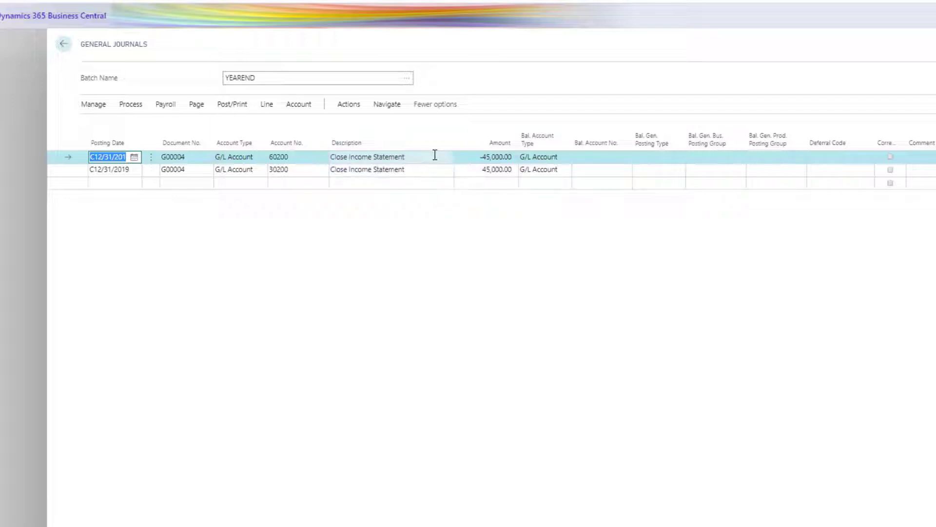
pyautogui.click(225, 107)
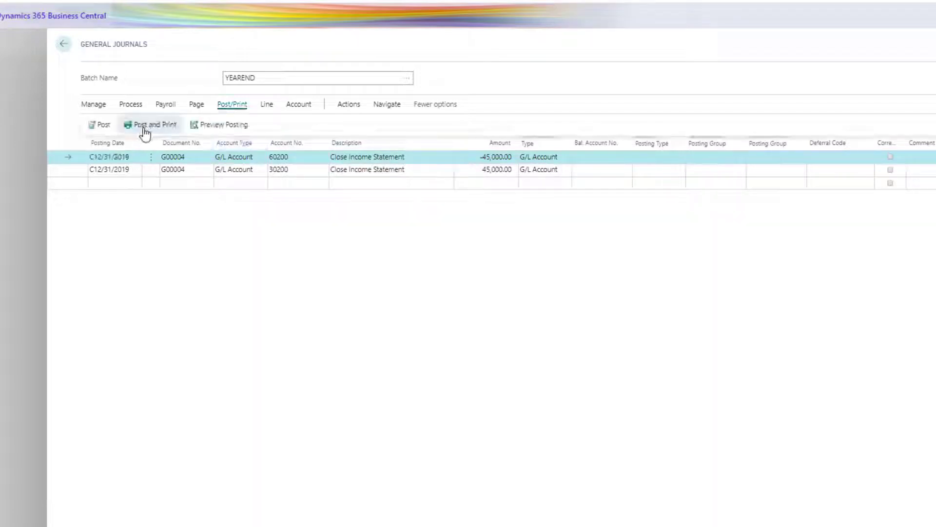
pyautogui.click(102, 128)
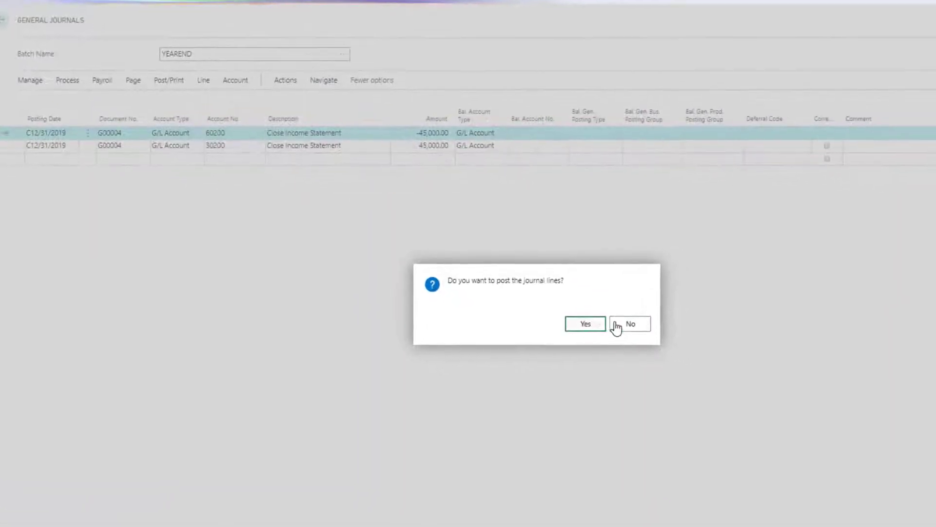
pyautogui.click(649, 347)
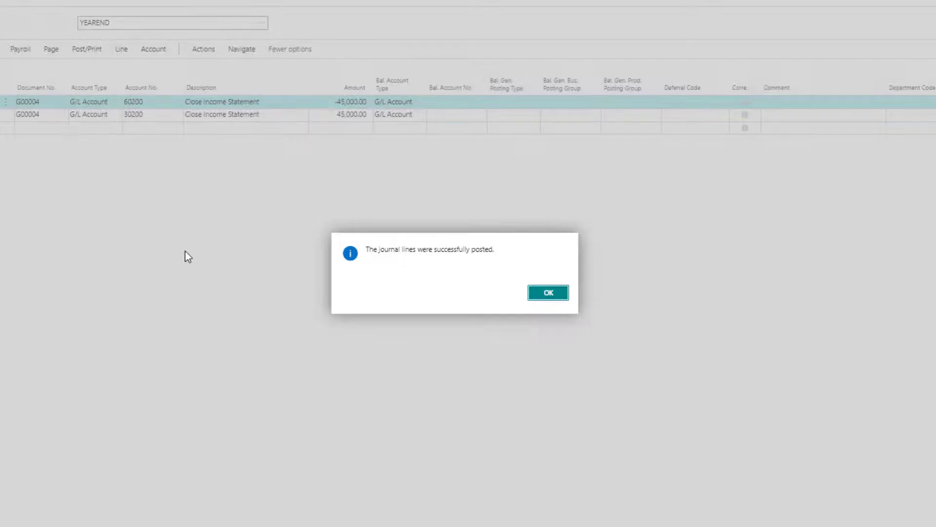
pyautogui.click(548, 293)
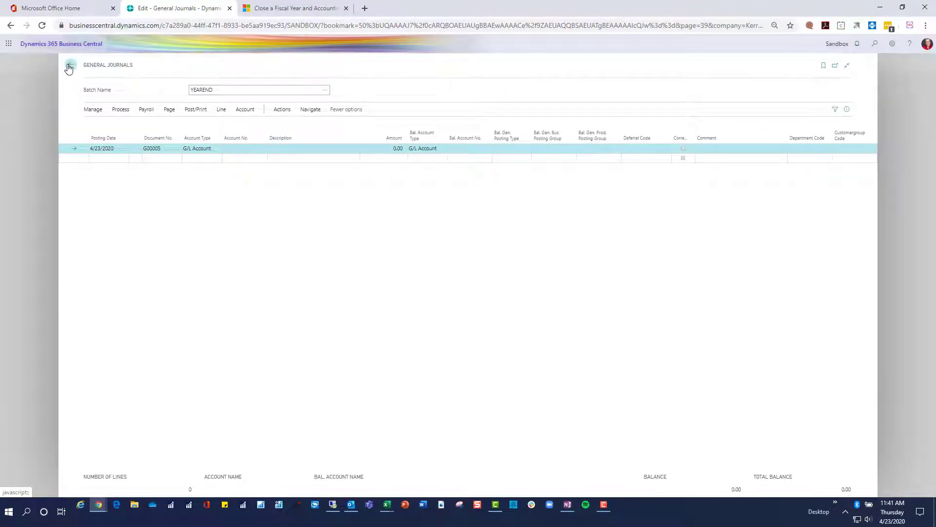
pyautogui.click(69, 67)
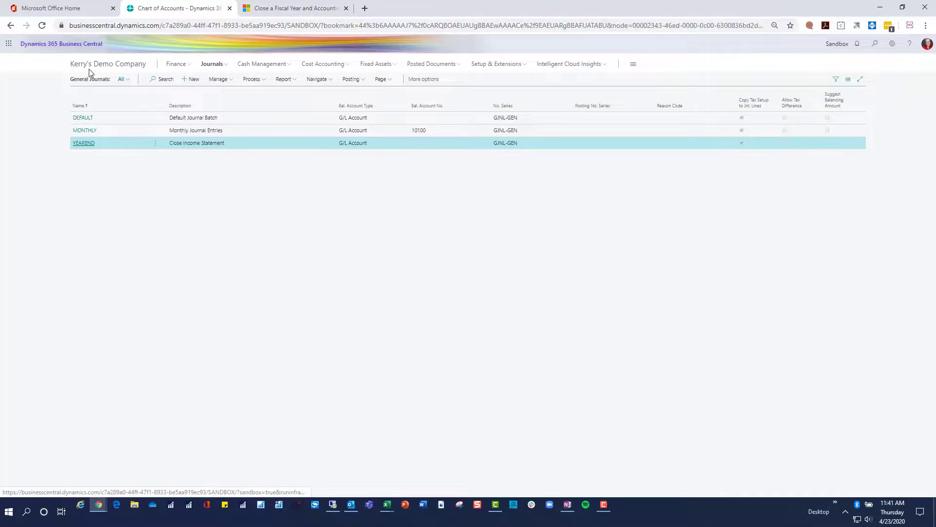
# - Review the ledger entries behind the net change of Retained Earnings in the chart of accounts, and return to the account list
pyautogui.click(110, 69)
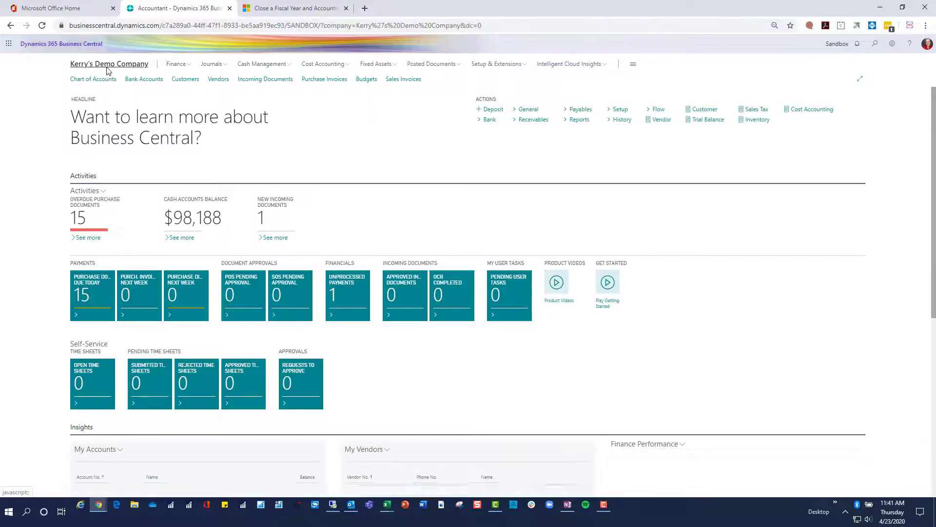
pyautogui.click(94, 80)
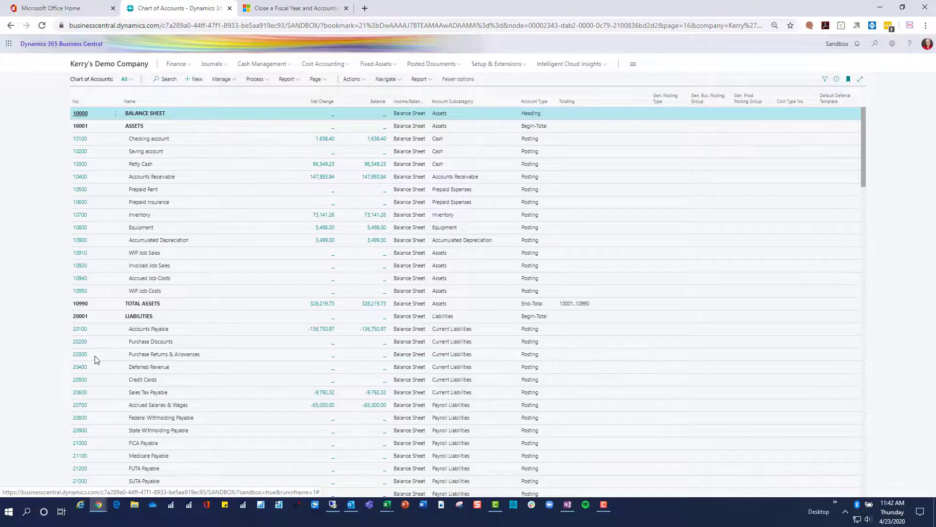
pyautogui.scroll(-5, 201, 370)
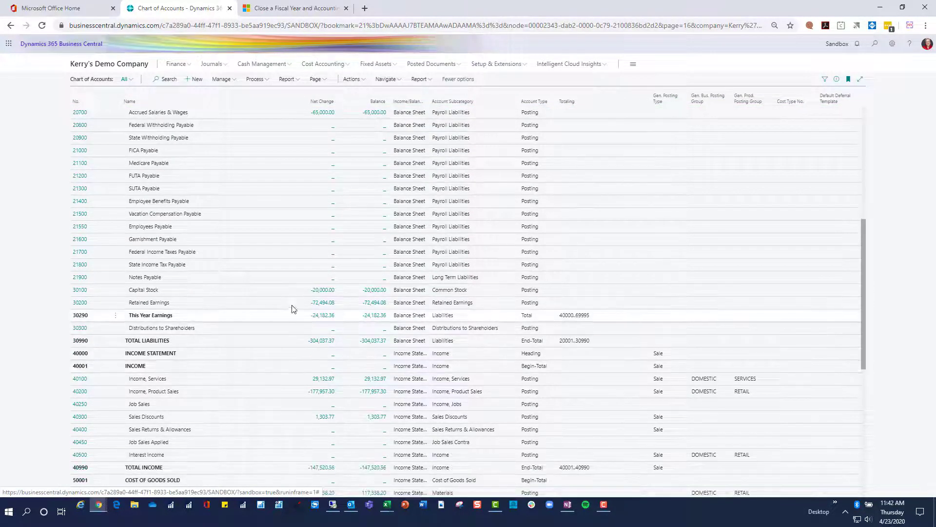
pyautogui.click(327, 305)
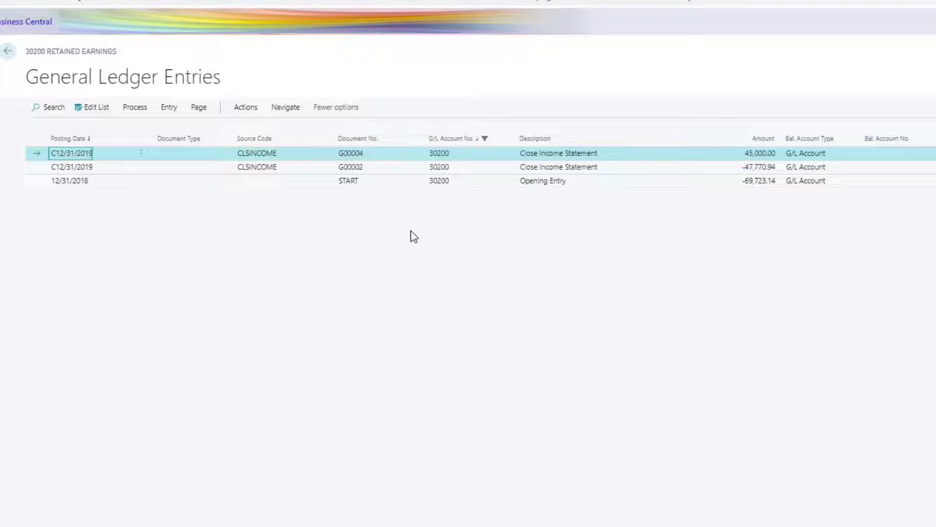
pyautogui.click(8, 51)
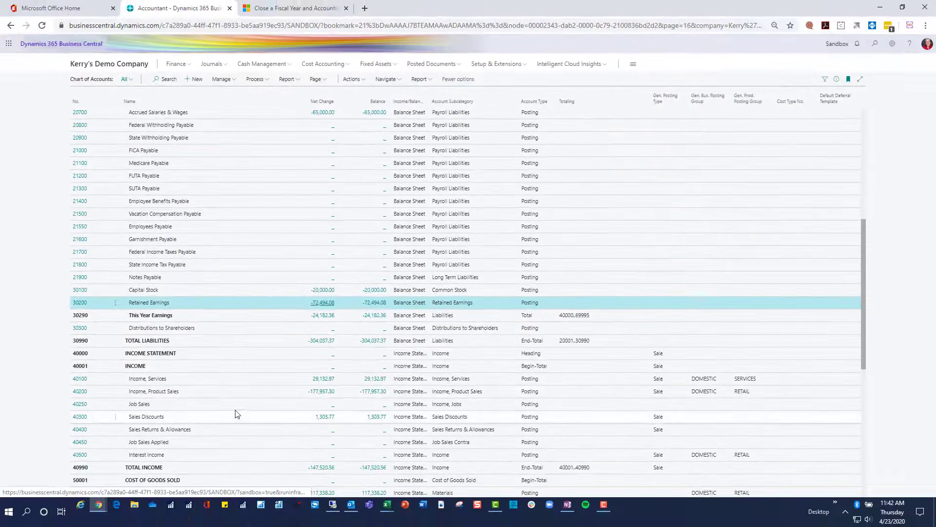
# - Review the ledger entries behind the net change of Advertising Expense, marking document G00003, and return to the home page
pyautogui.scroll(-7, 219, 419)
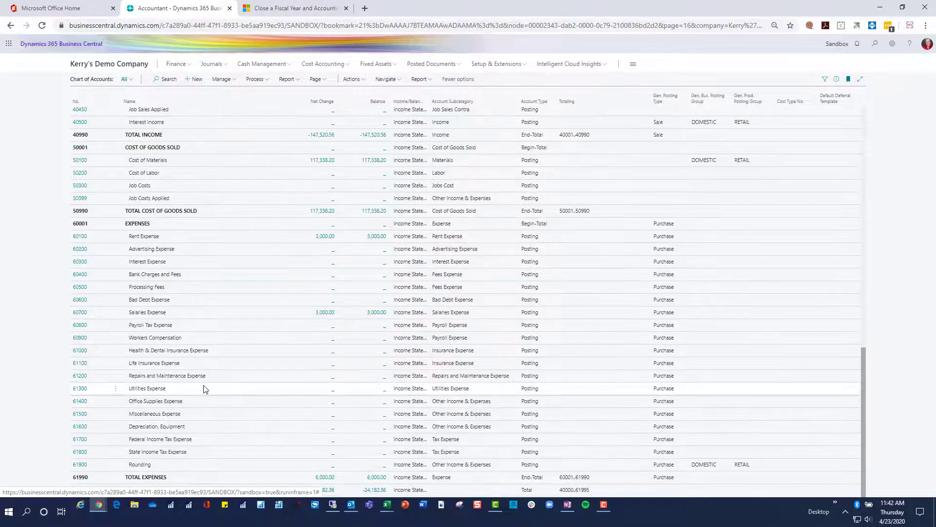
pyautogui.click(334, 251)
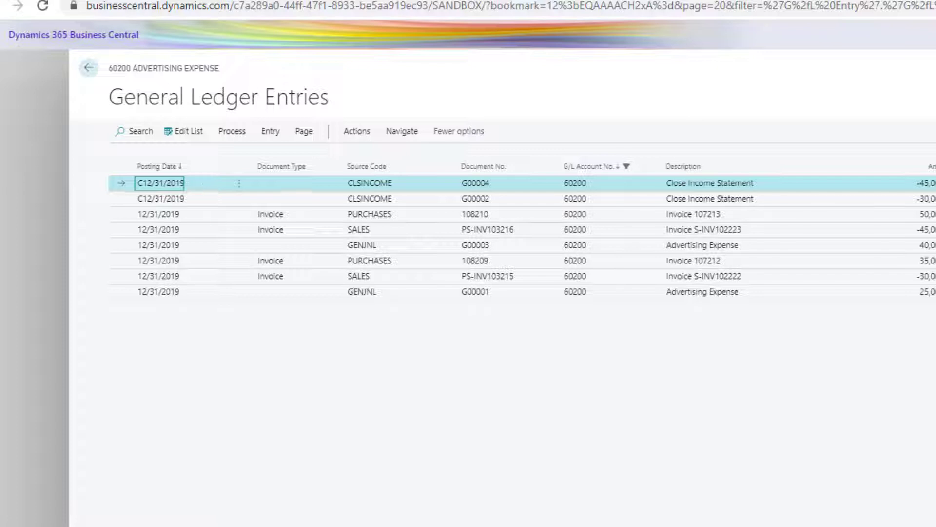
pyautogui.click(158, 245)
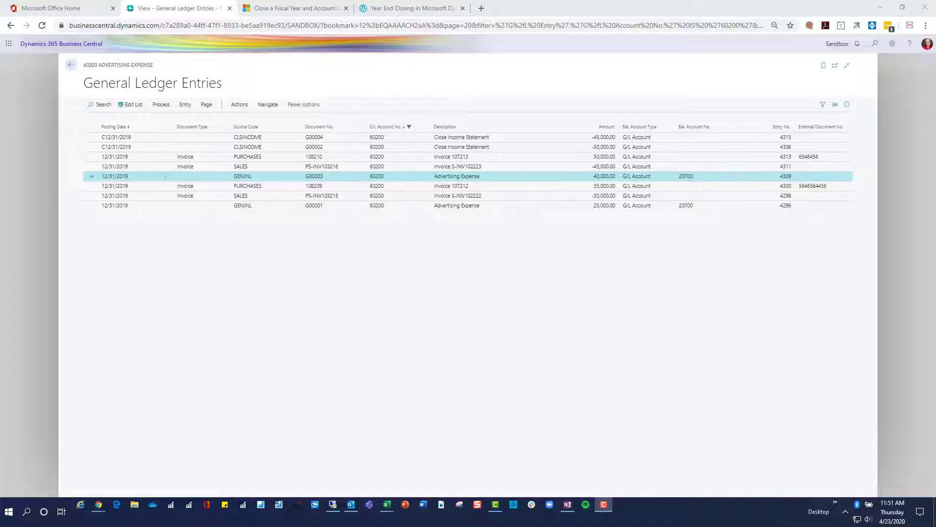
pyautogui.click(71, 65)
pyautogui.click(110, 64)
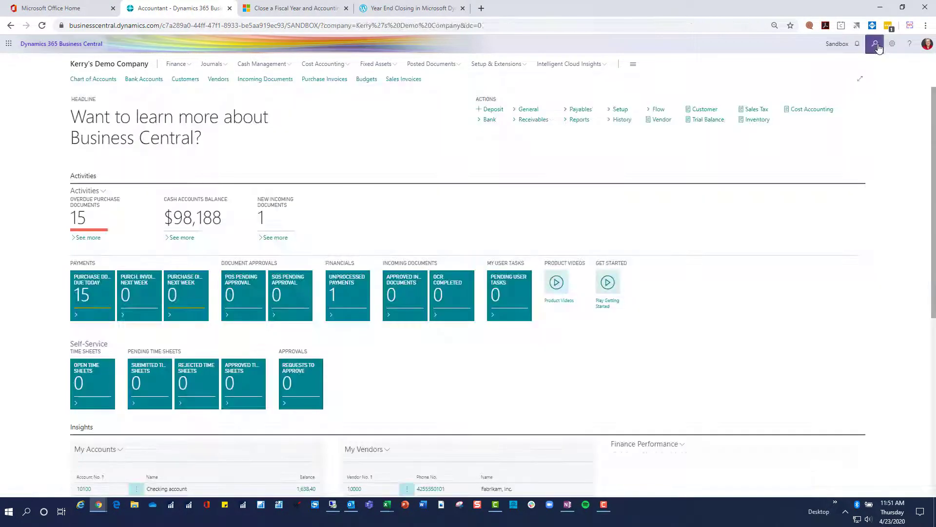
# - Find and open the G/L Register report, and filter its G/L entries to posting dates 01/01/19..12/31/19
pyautogui.click(876, 44)
pyautogui.write('g')
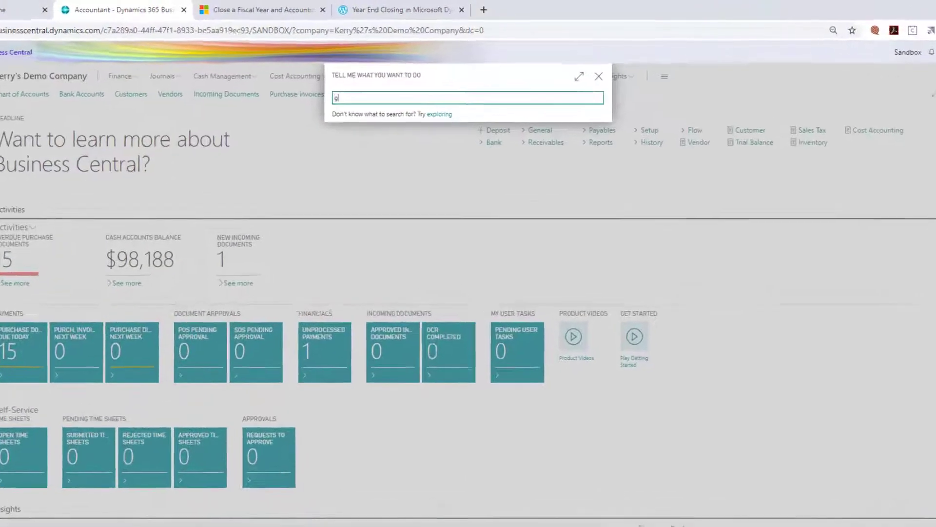
pyautogui.write('/l reg')
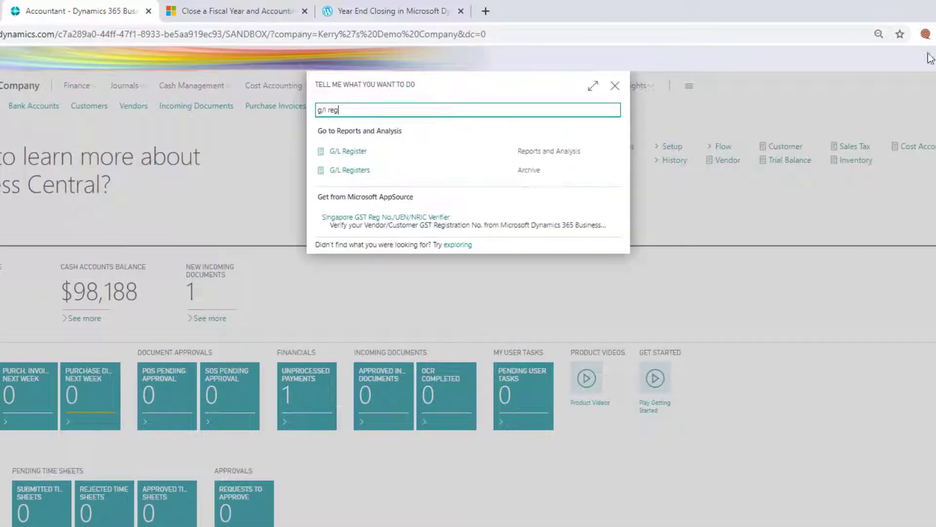
pyautogui.click(349, 151)
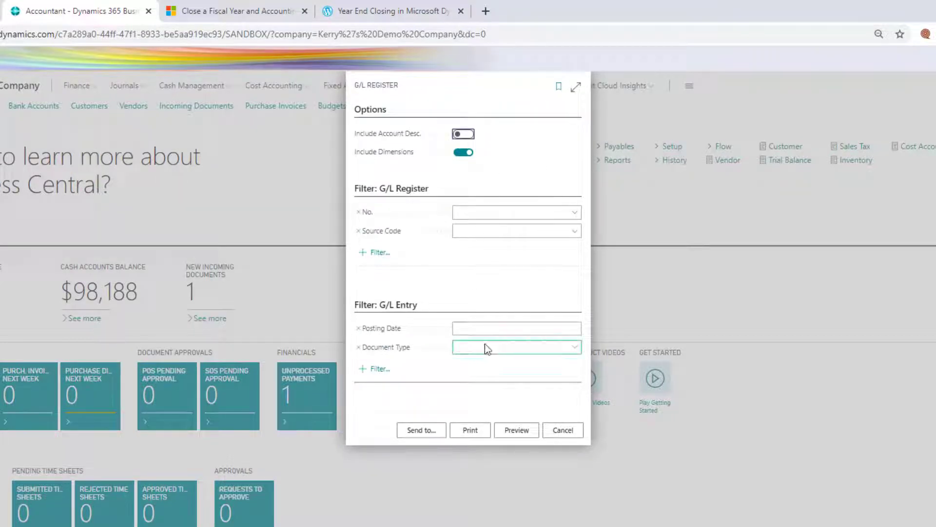
pyautogui.click(467, 328)
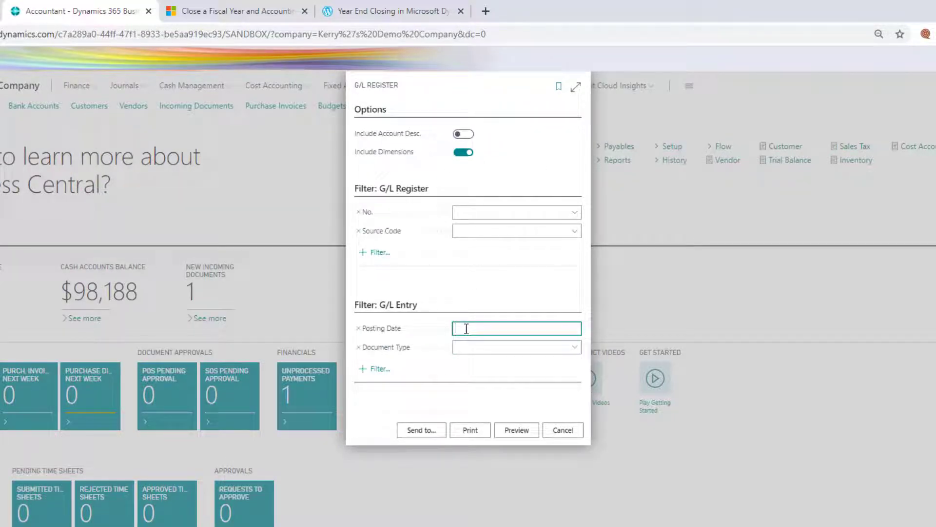
pyautogui.write('01012019.')
pyautogui.write('019')
# - Add a Prior-Year Entry filter to the report's G/L Entry filters and set it to Yes
pyautogui.click(373, 369)
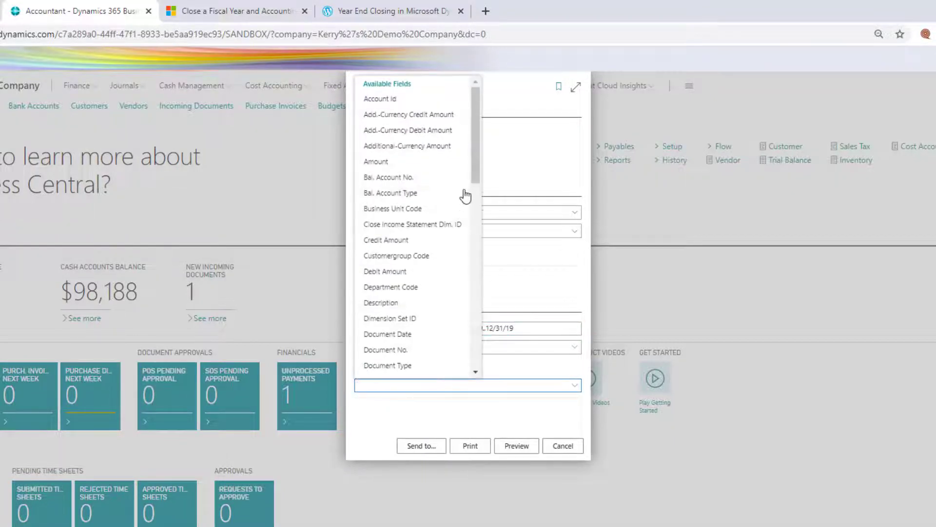
pyautogui.moveTo(475, 176); pyautogui.dragTo(464, 317)
pyautogui.click(393, 205)
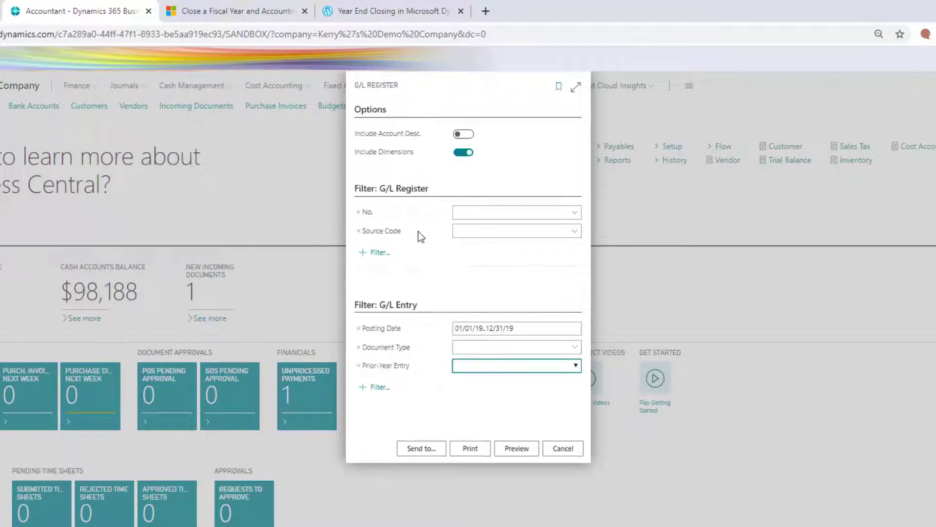
pyautogui.click(576, 366)
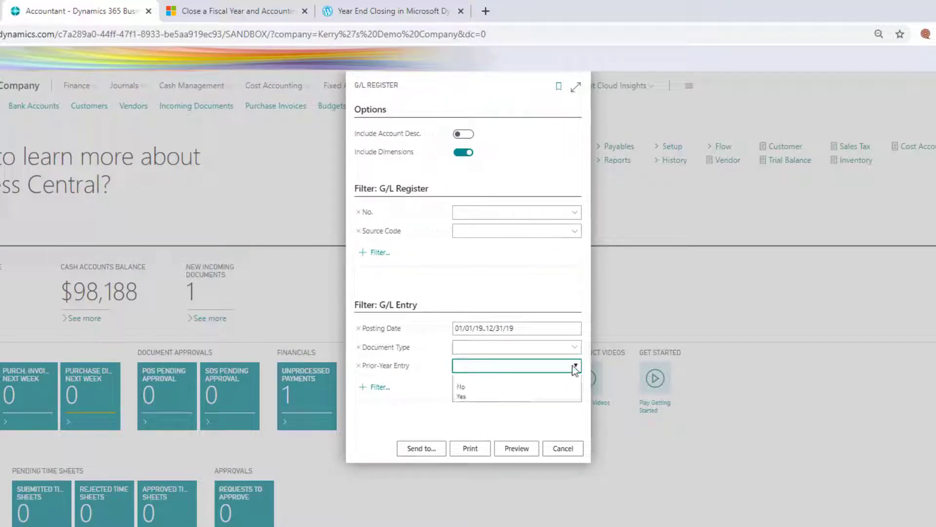
pyautogui.click(509, 397)
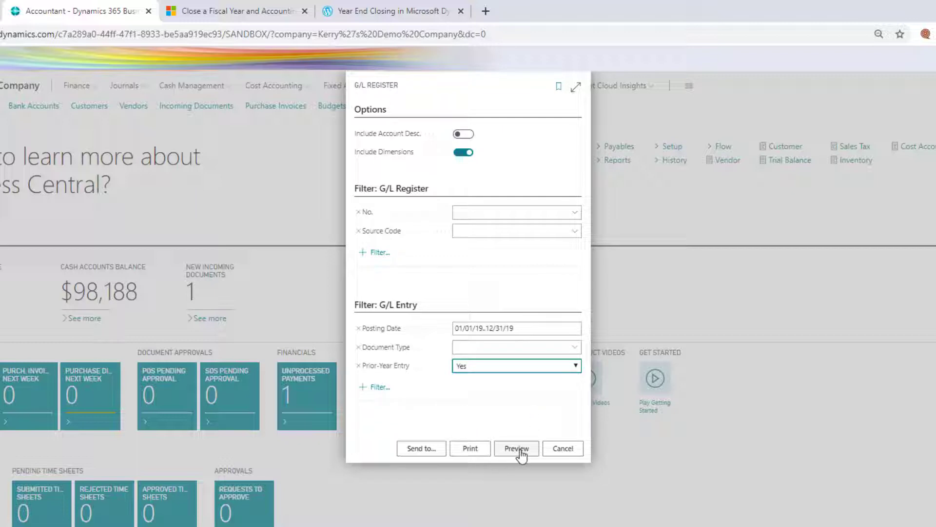
# - Preview the filtered G/L Register report and enlarge the page to read its entries
pyautogui.click(520, 451)
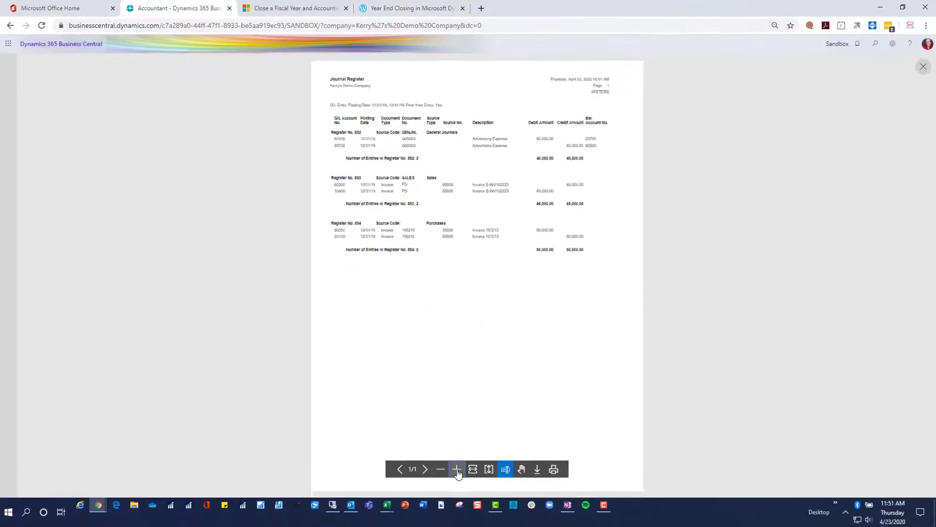
pyautogui.click(457, 469)
pyautogui.scroll(3, 466, 390)
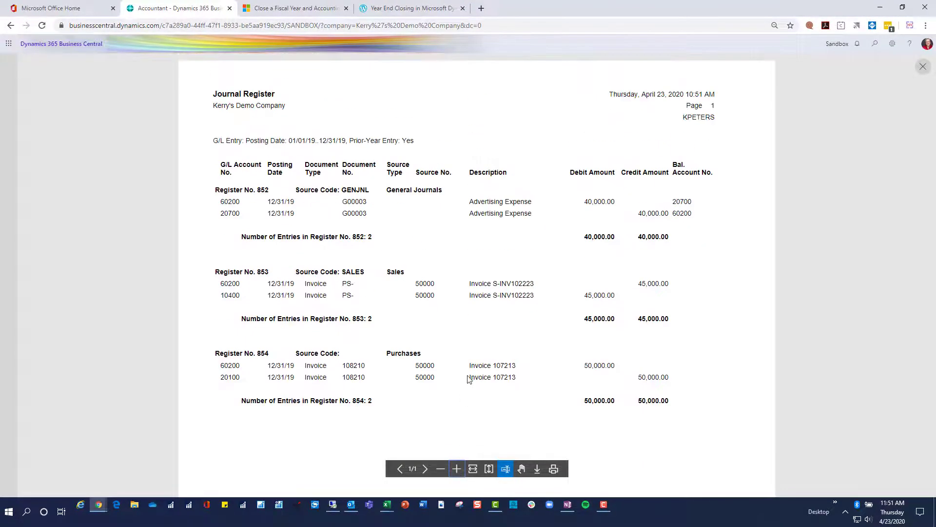